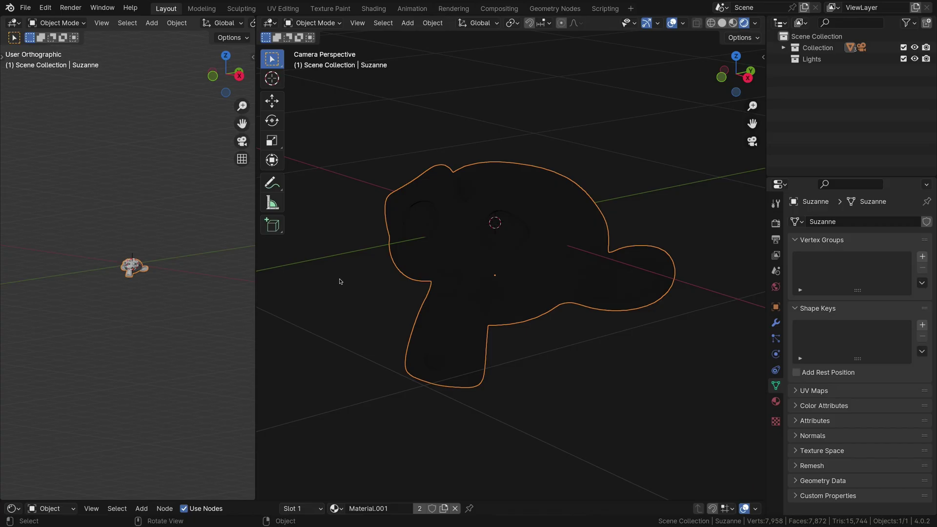
# Step: Add an Area light from Light Operations and aim it at the monkey head
pyautogui.rightClick(340, 282)
pyautogui.moveTo(340, 279)
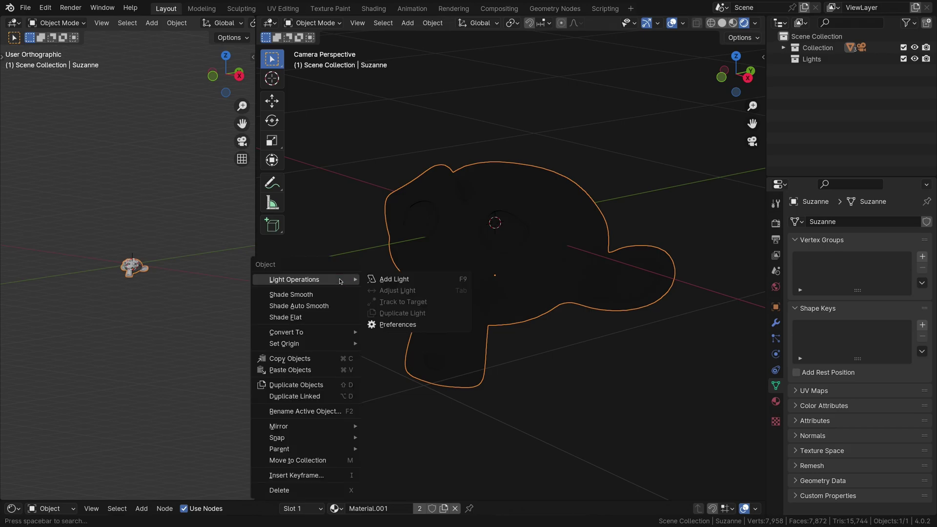
pyautogui.click(443, 279)
pyautogui.click(468, 262)
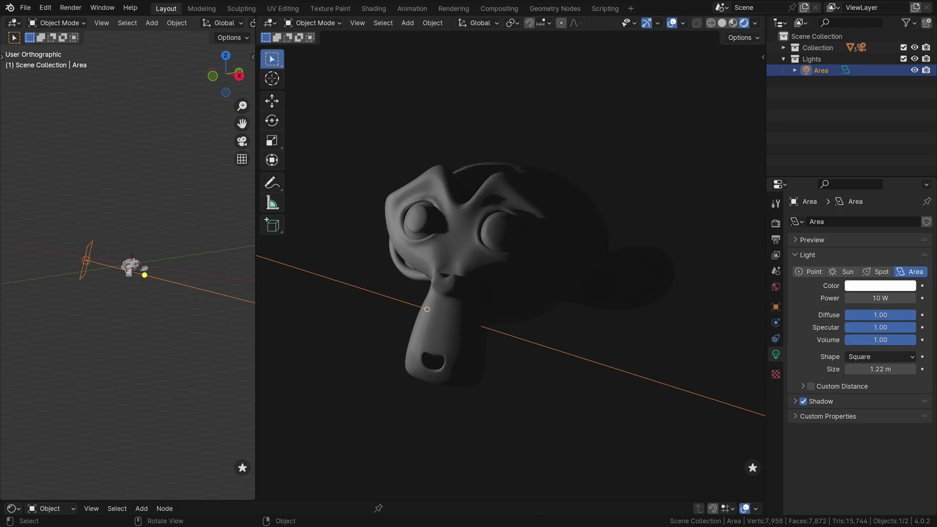
pyautogui.click(432, 309)
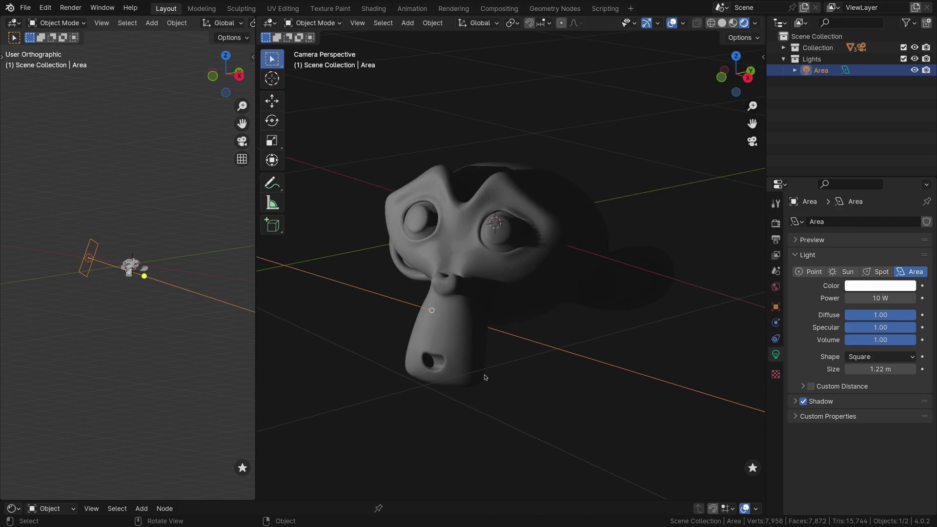
# Step: Add a second area light left of the monkey, tuning it to 0.842 m size and about 2.4 W
pyautogui.rightClick(468, 203)
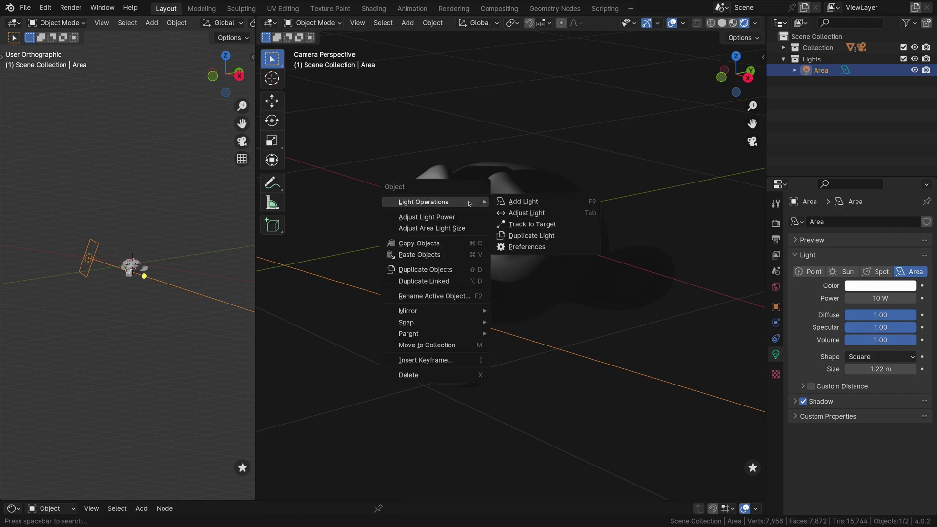
pyautogui.click(565, 202)
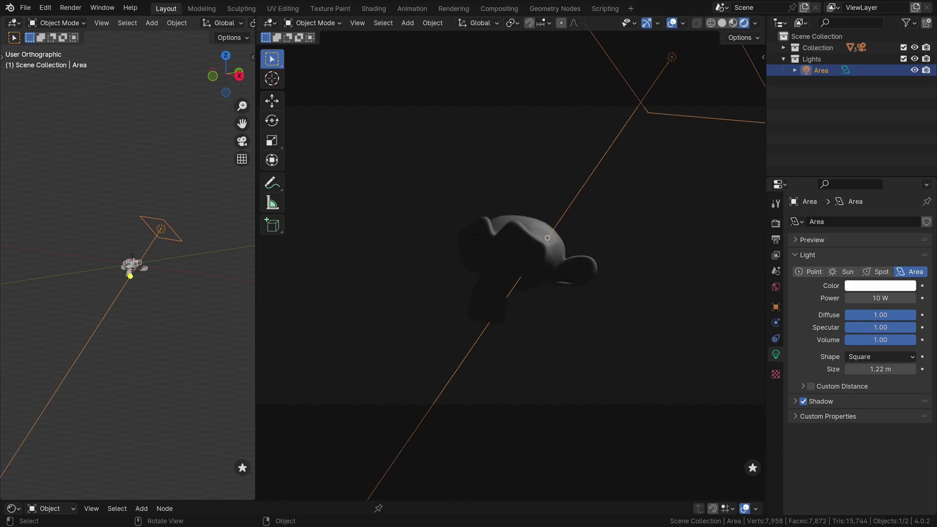
pyautogui.scroll(9, 549, 239)
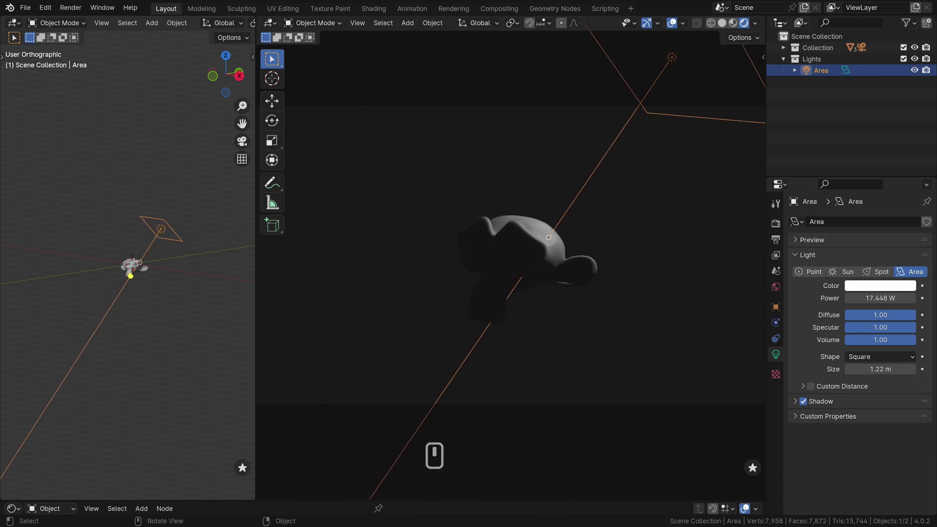
pyautogui.keyDown('shift'); pyautogui.scroll(5, 548, 237); pyautogui.keyUp('shift')
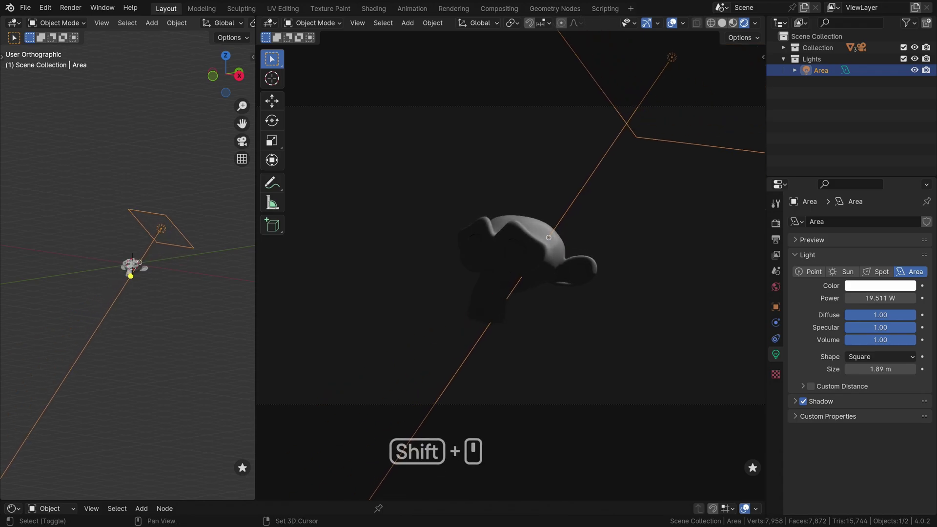
pyautogui.keyDown('shift'); pyautogui.scroll(-1, 550, 235); pyautogui.keyUp('shift')
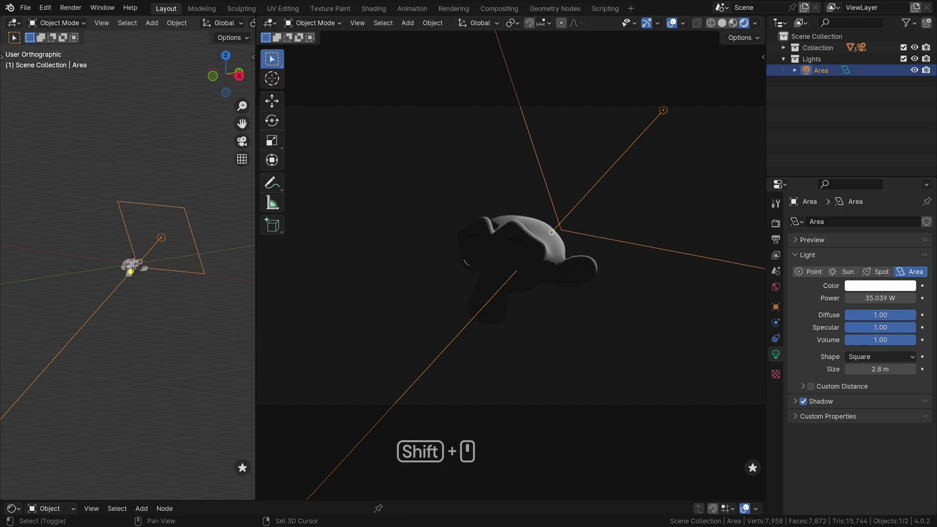
pyautogui.keyDown('alt'); pyautogui.scroll(-5, 551, 232); pyautogui.keyUp('alt')
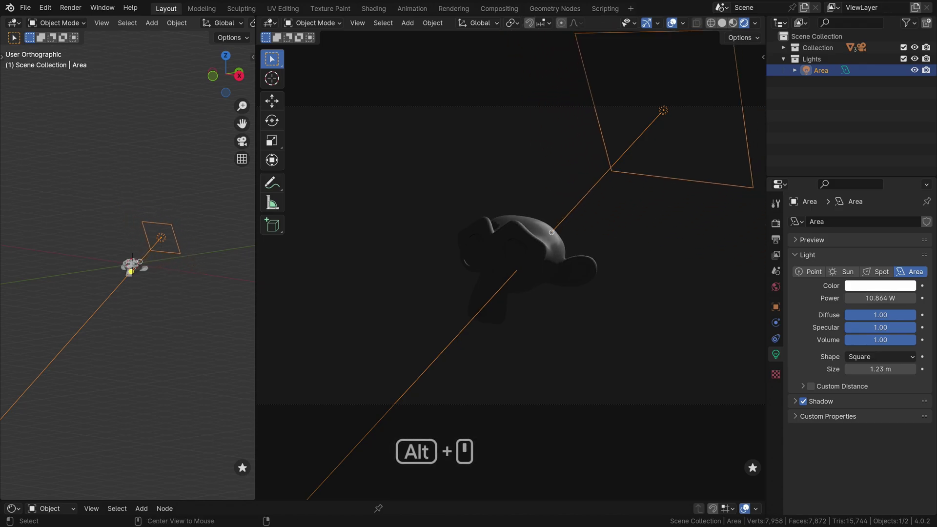
pyautogui.keyDown('alt'); pyautogui.scroll(-5, 552, 232); pyautogui.keyUp('alt')
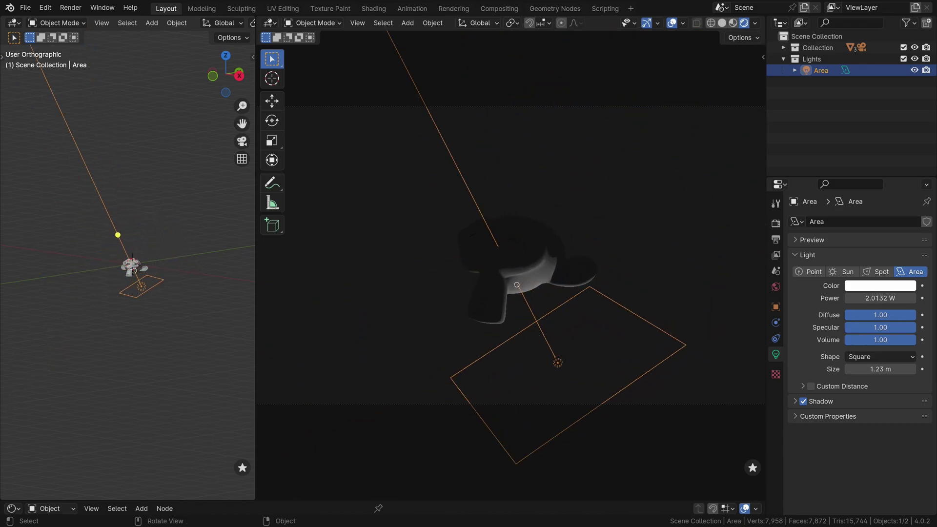
pyautogui.keyDown('alt'); pyautogui.scroll(-5, 478, 294); pyautogui.keyUp('alt')
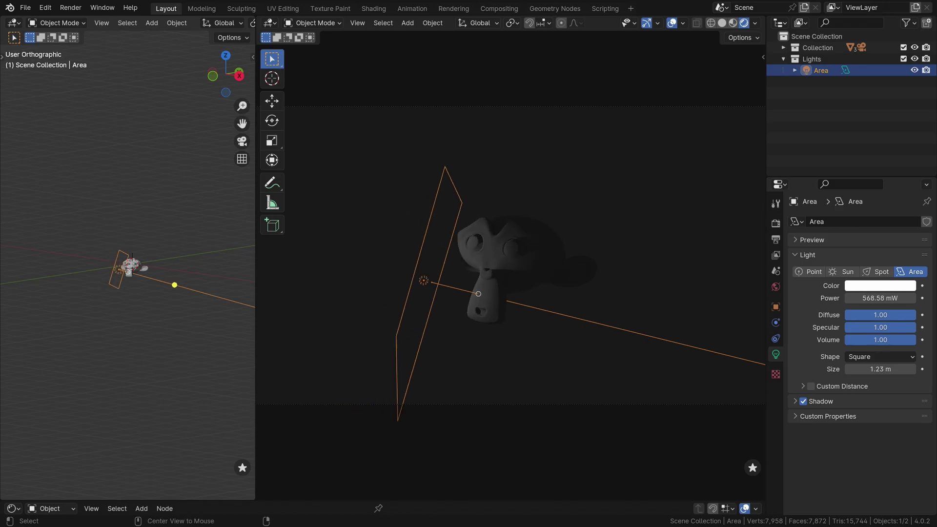
pyautogui.keyDown('alt'); pyautogui.scroll(7, 478, 293); pyautogui.keyUp('alt')
pyautogui.keyDown('alt'); pyautogui.scroll(2, 478, 294); pyautogui.keyUp('alt')
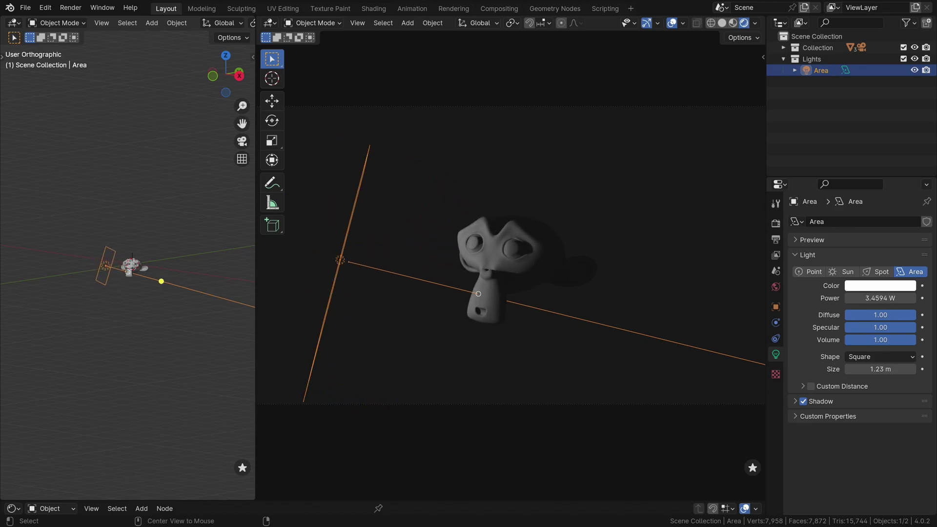
pyautogui.keyDown('shift'); pyautogui.scroll(2, 478, 294); pyautogui.keyUp('shift')
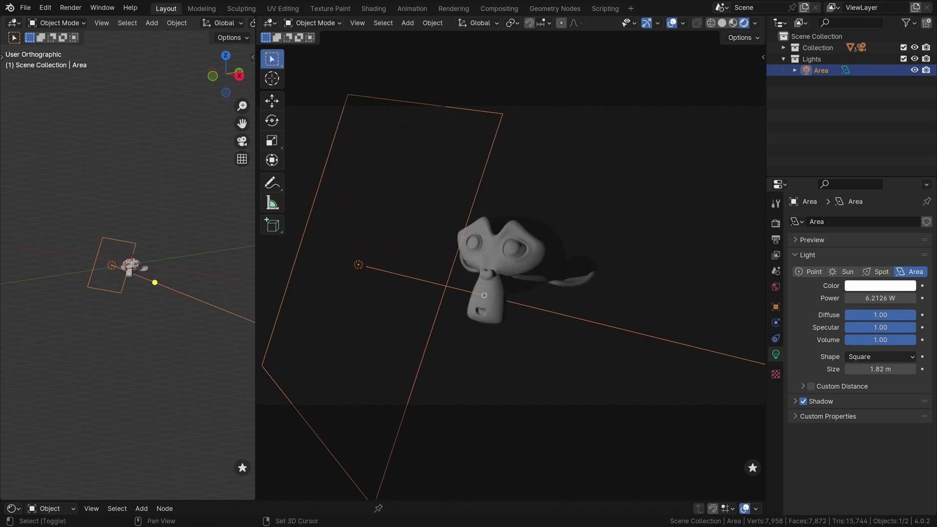
pyautogui.keyDown('shift'); pyautogui.scroll(-5, 484, 295); pyautogui.keyUp('shift')
pyautogui.keyDown('shift'); pyautogui.scroll(-3, 484, 295); pyautogui.keyUp('shift')
pyautogui.scroll(3, 484, 295)
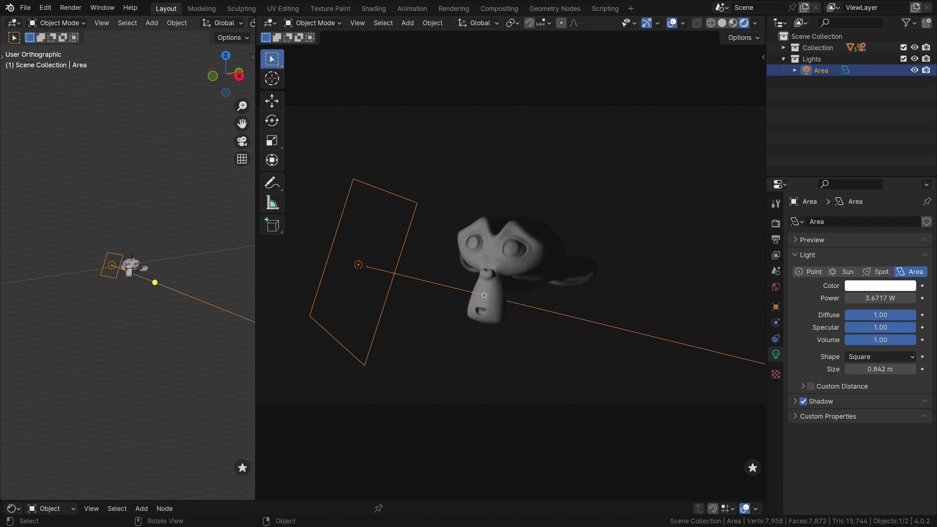
pyautogui.scroll(-2, 484, 295)
pyautogui.press('KP_0')
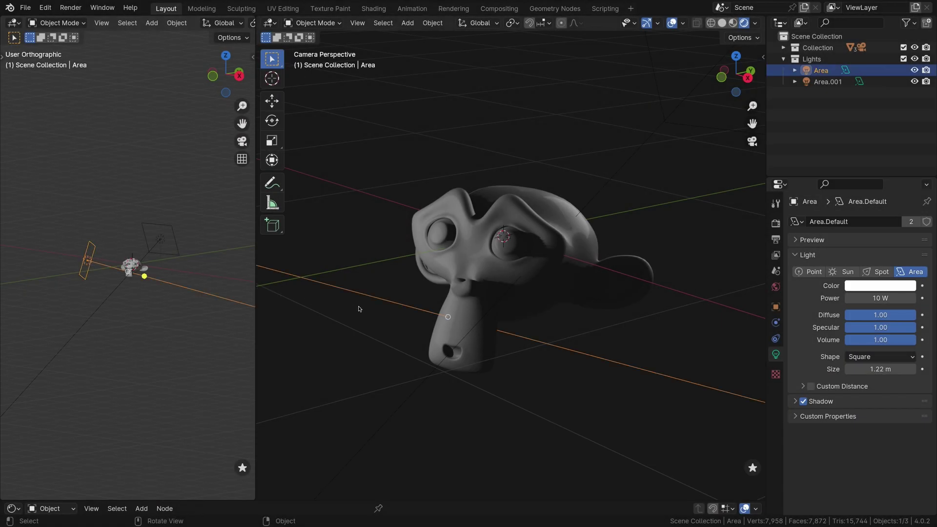
# Step: Re-aim the Area light at a new spot on the monkey with Adjust Light
pyautogui.rightClick(358, 309)
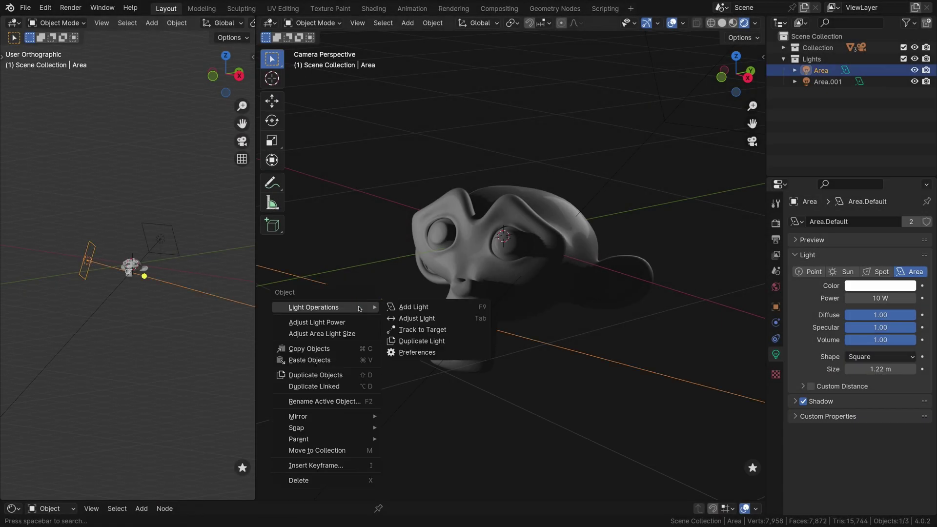
pyautogui.click(450, 318)
pyautogui.click(458, 327)
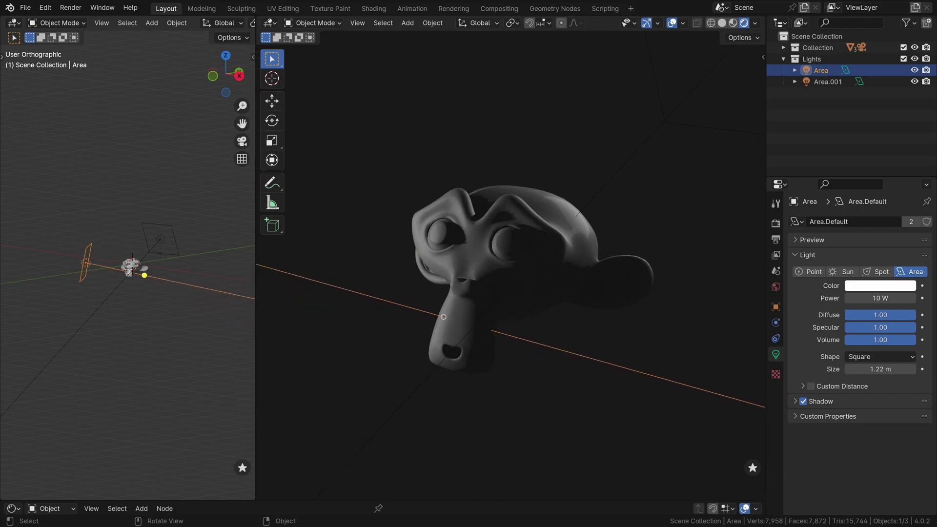
pyautogui.click(444, 321)
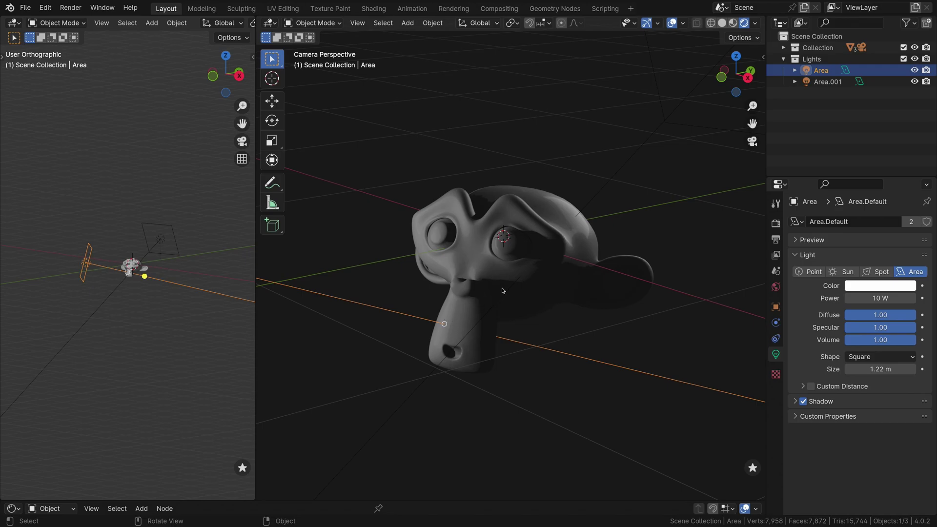
# Step: Move Area.001 beneath the monkey so it shines up at the head
pyautogui.click(586, 207)
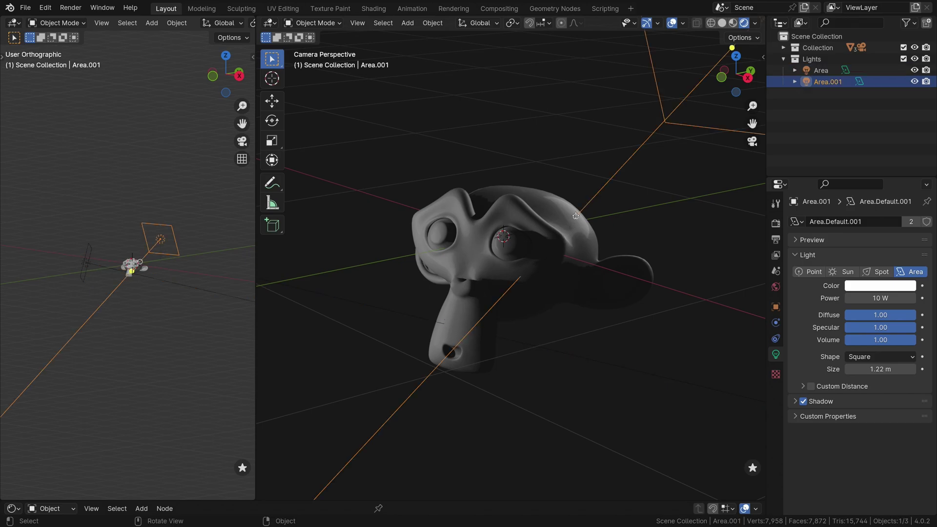
pyautogui.press('Tab')
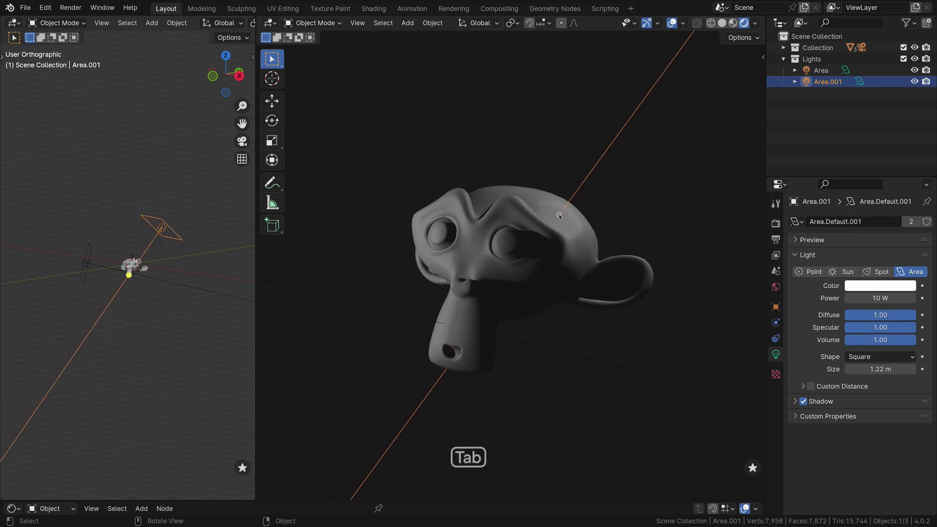
pyautogui.moveTo(577, 216); pyautogui.dragTo(533, 309)
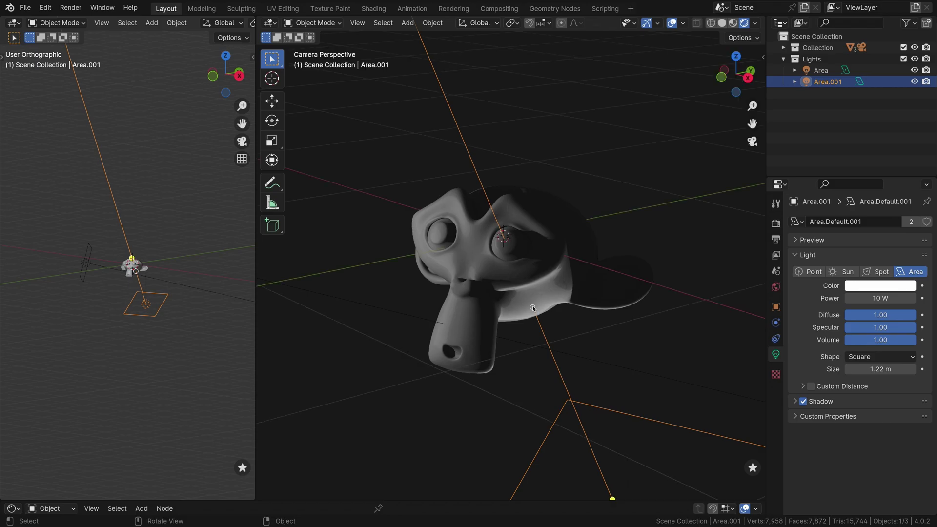
# Step: Drag the Area light's gizmo onto the monkey, then swing Area.001 up-right of the head
pyautogui.click(425, 321)
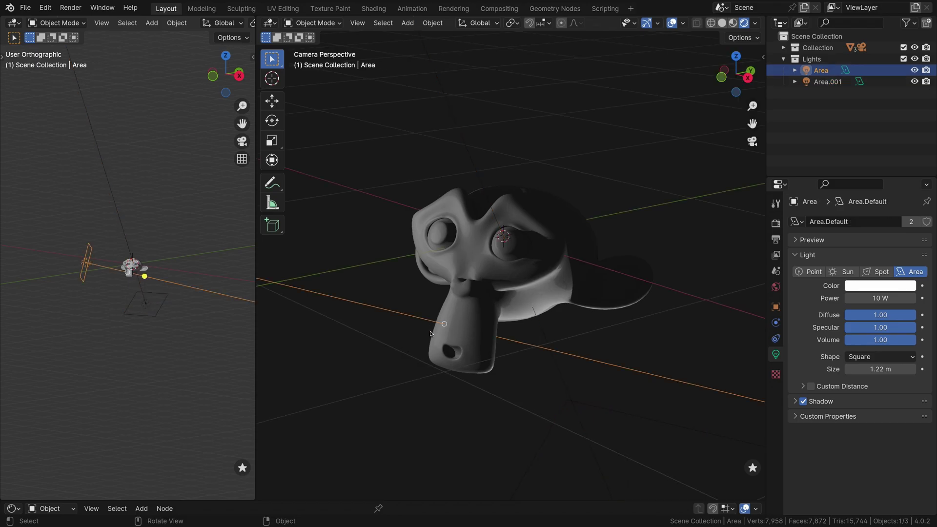
pyautogui.moveTo(444, 325)
pyautogui.mouseDown()
pyautogui.moveTo(464, 318)
pyautogui.moveTo(445, 319)
pyautogui.mouseUp()
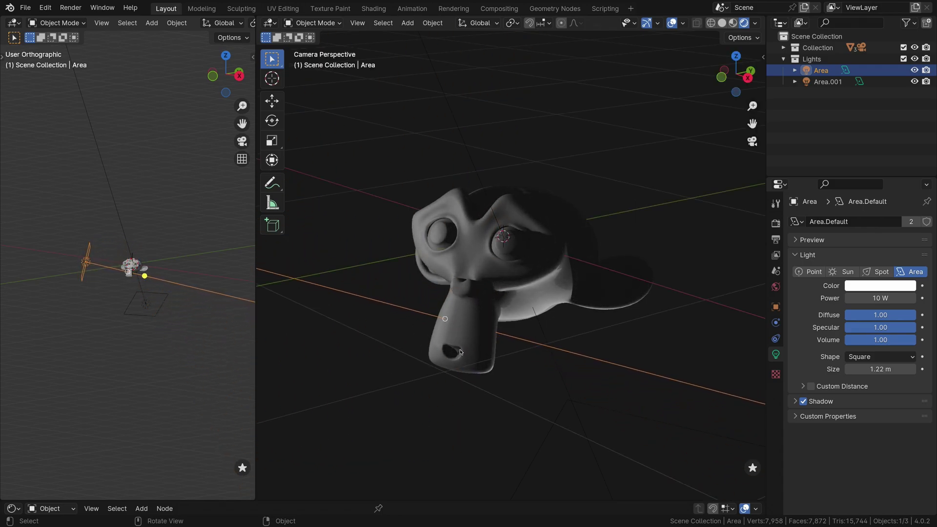
pyautogui.click(538, 322)
pyautogui.moveTo(532, 306); pyautogui.dragTo(569, 217)
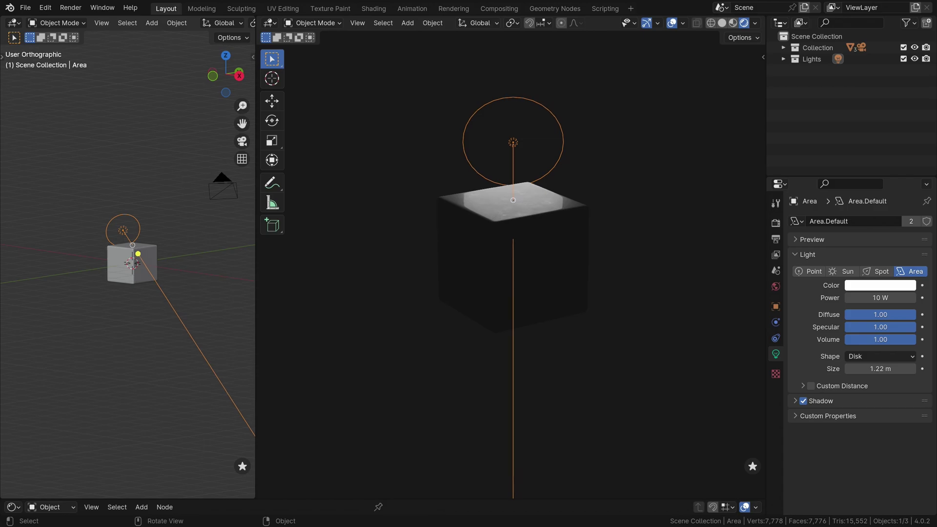
# Step: Swing the disk light around the cube, using placement modes 3 and 1, until it faces the front face
pyautogui.press('3')
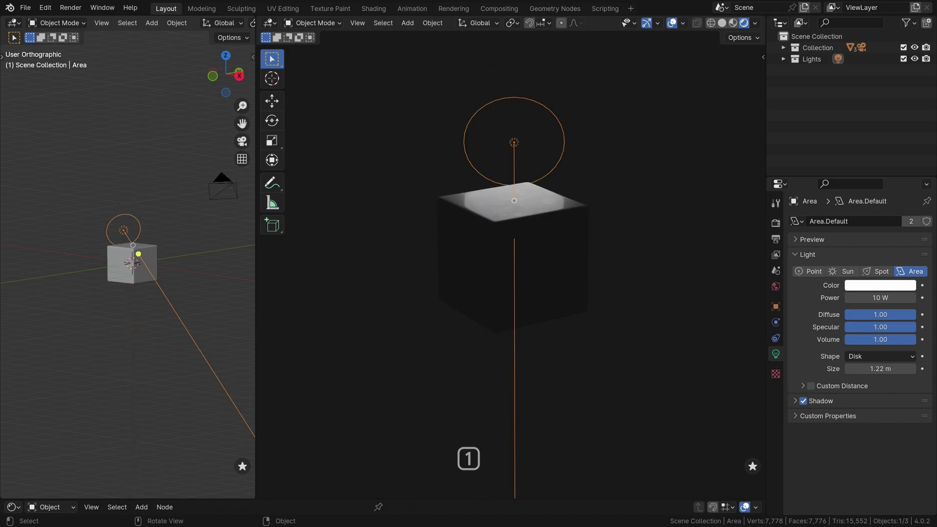
pyautogui.moveTo(553, 251); pyautogui.dragTo(551, 279)
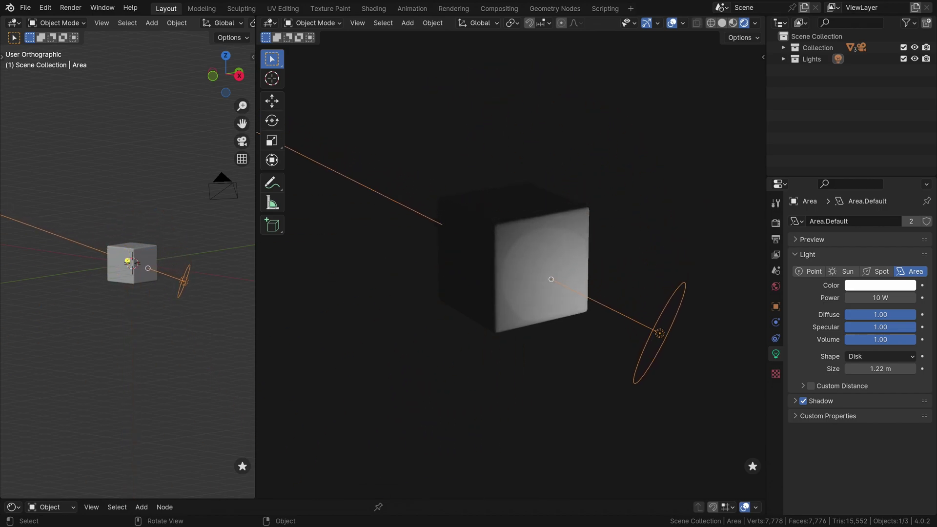
pyautogui.press('3')
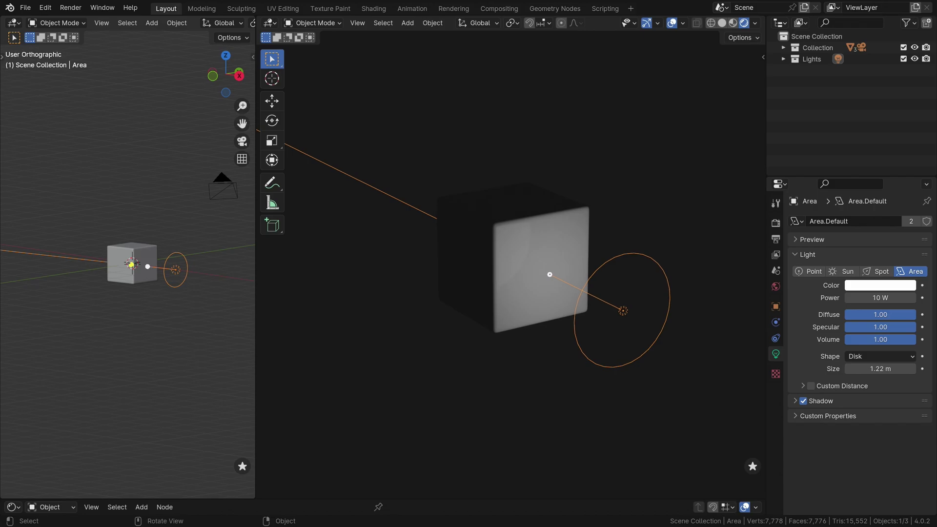
pyautogui.press('1')
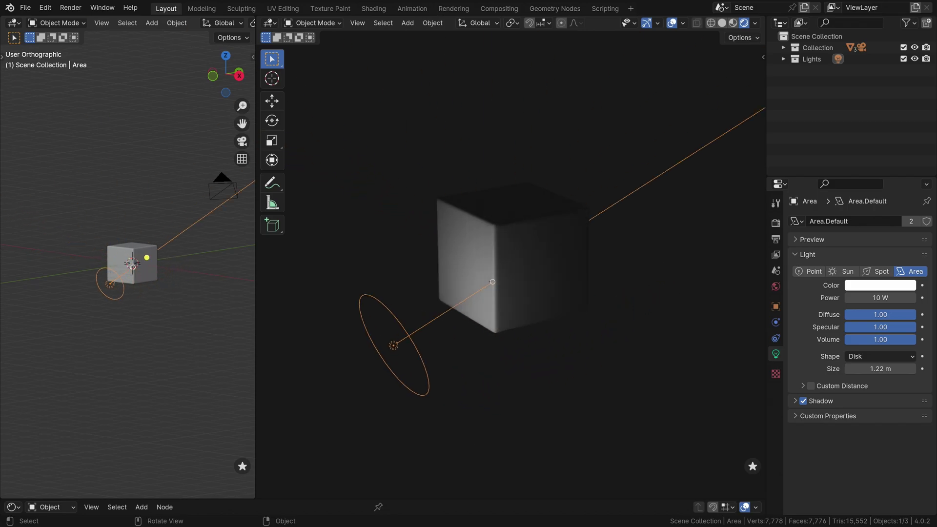
pyautogui.moveTo(492, 281); pyautogui.dragTo(461, 258)
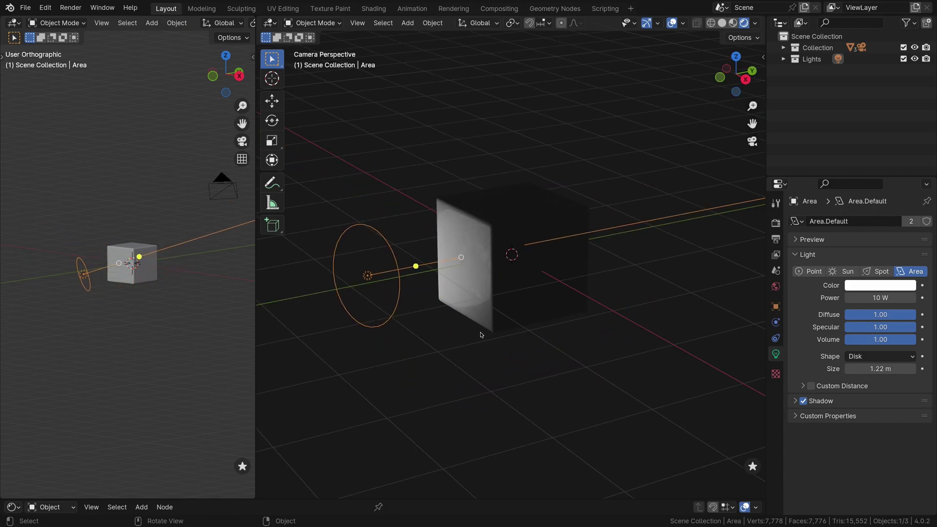
pyautogui.press('Tab')
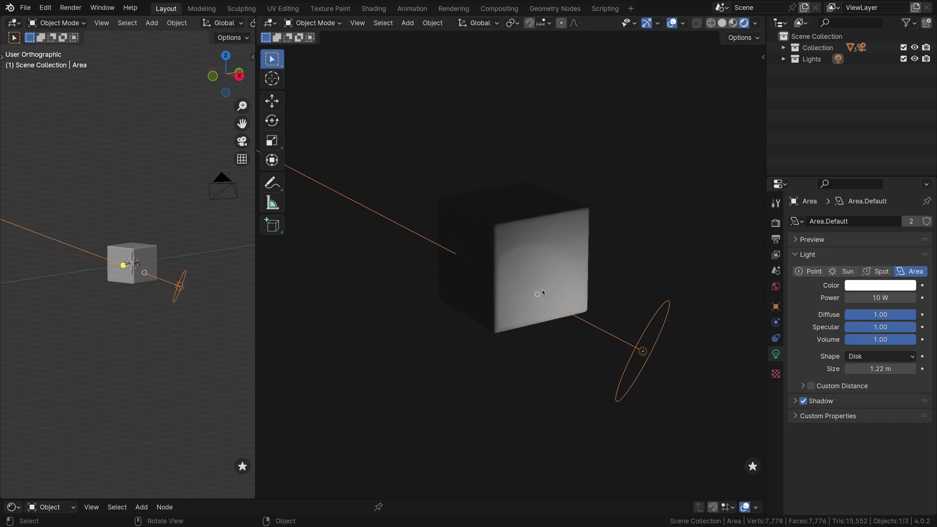
pyautogui.press('3')
pyautogui.click(537, 264)
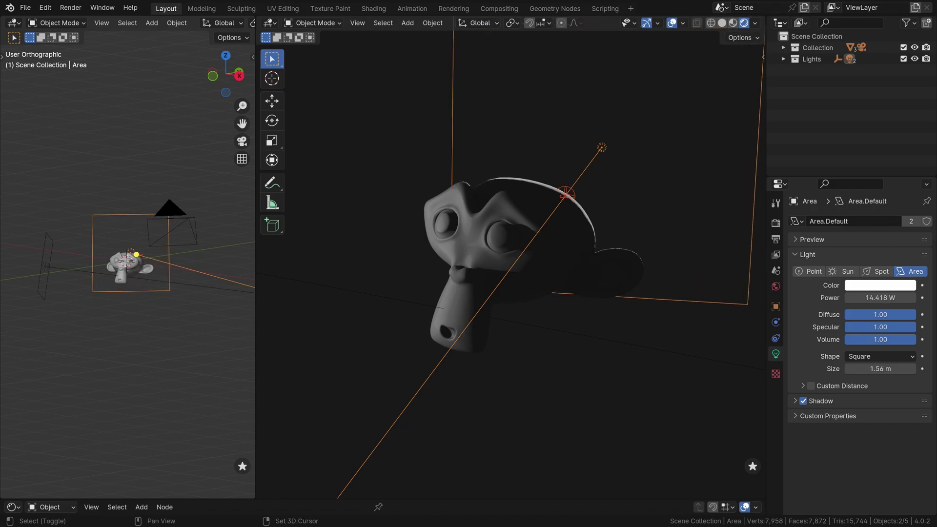
# Step: Orbit the Area key light around the monkey's head and re-aim Area.001 on the monkey
pyautogui.moveTo(566, 195); pyautogui.dragTo(566, 195)
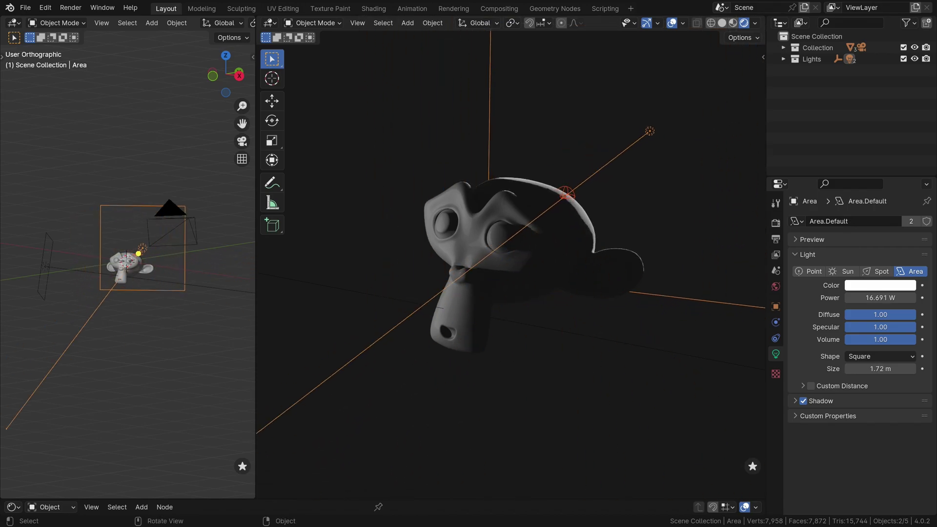
pyautogui.click(573, 247)
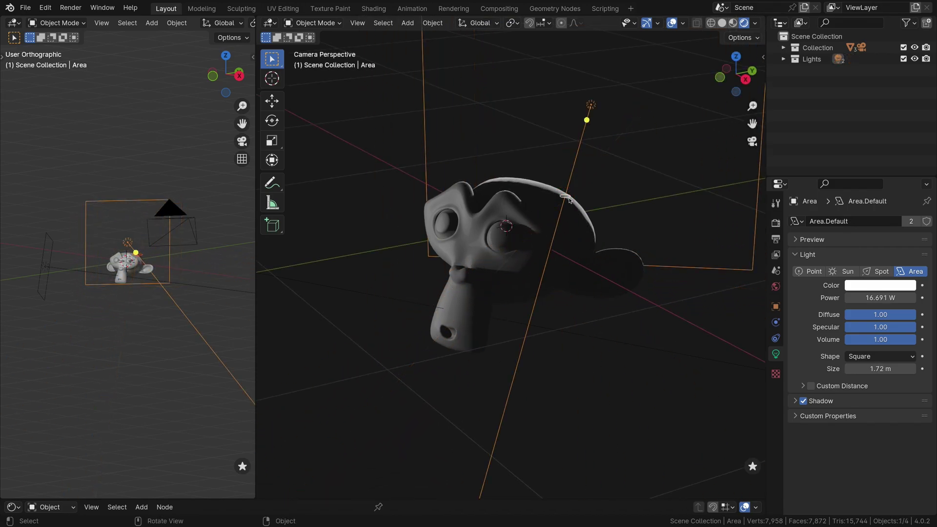
pyautogui.moveTo(568, 198); pyautogui.dragTo(565, 206)
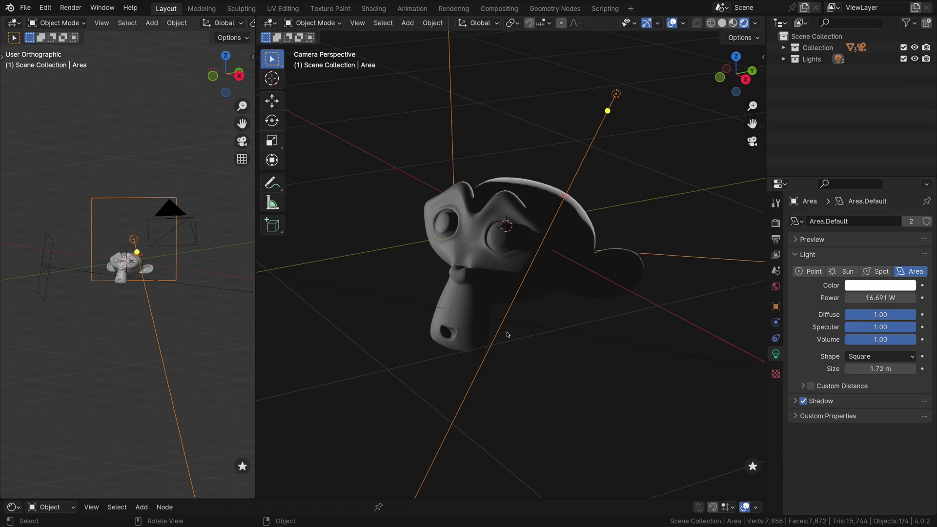
pyautogui.click(439, 308)
pyautogui.moveTo(441, 307); pyautogui.dragTo(443, 309)
# Step: Add Area.002 below the monkey and Area.003 above it
pyautogui.rightClick(454, 279)
pyautogui.moveTo(462, 280)
pyautogui.click(511, 279)
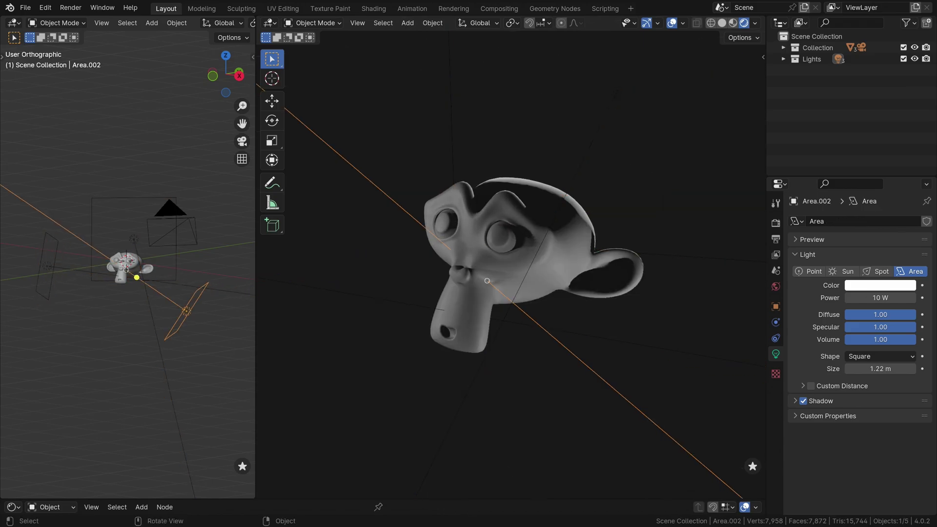
pyautogui.click(521, 290)
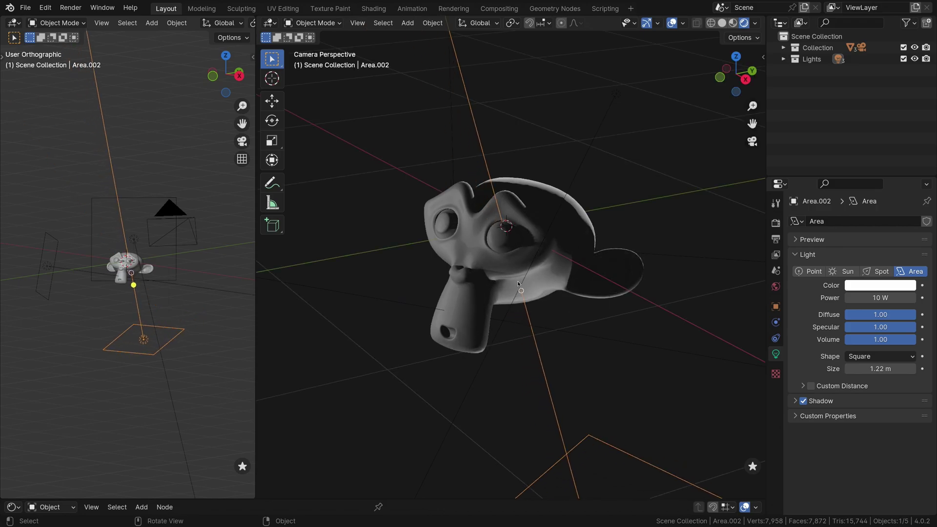
pyautogui.rightClick(481, 209)
pyautogui.moveTo(491, 209)
pyautogui.click(549, 208)
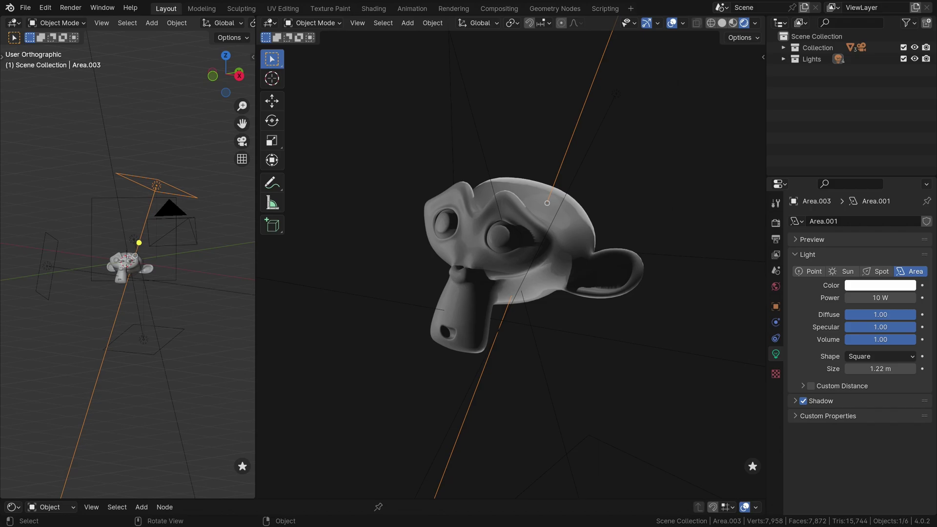
pyautogui.click(546, 203)
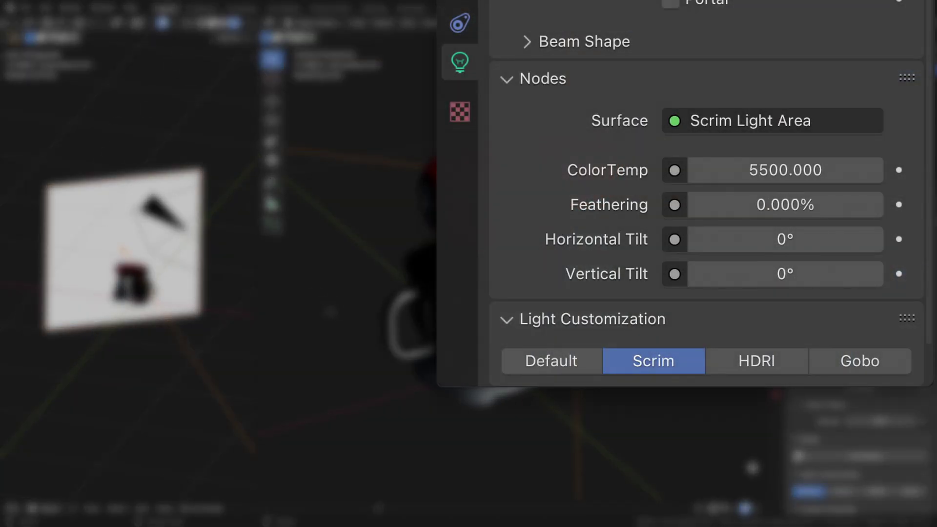
# Step: Turn off the viewport overlays in the left 3D viewport of the SMEG mixer scene
pyautogui.press('h')
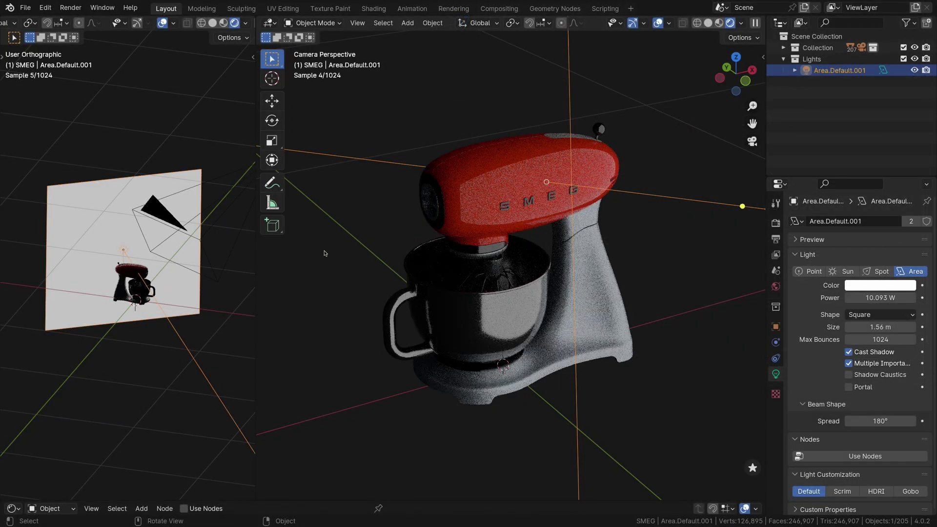
pyautogui.click(166, 22)
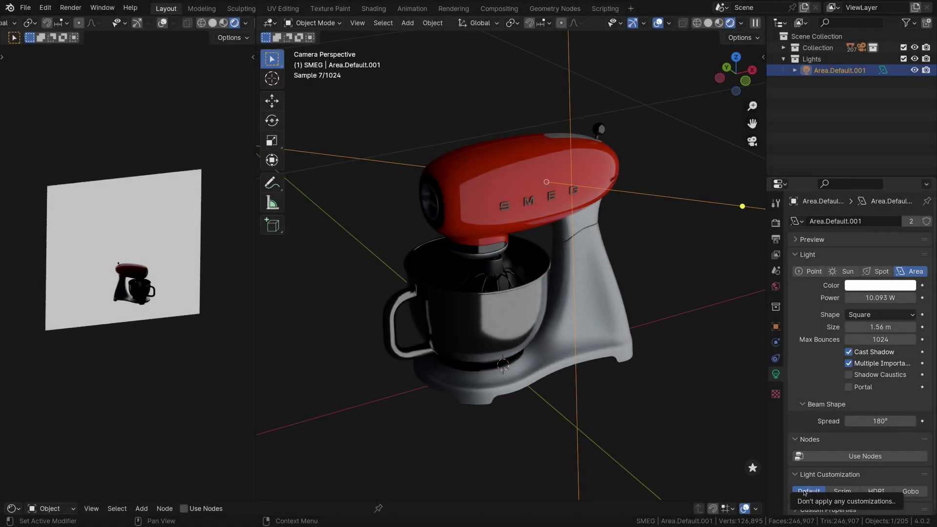
# Step: Apply the Scrim customization to the mixer light and raise feathering to 63.253%
pyautogui.click(836, 492)
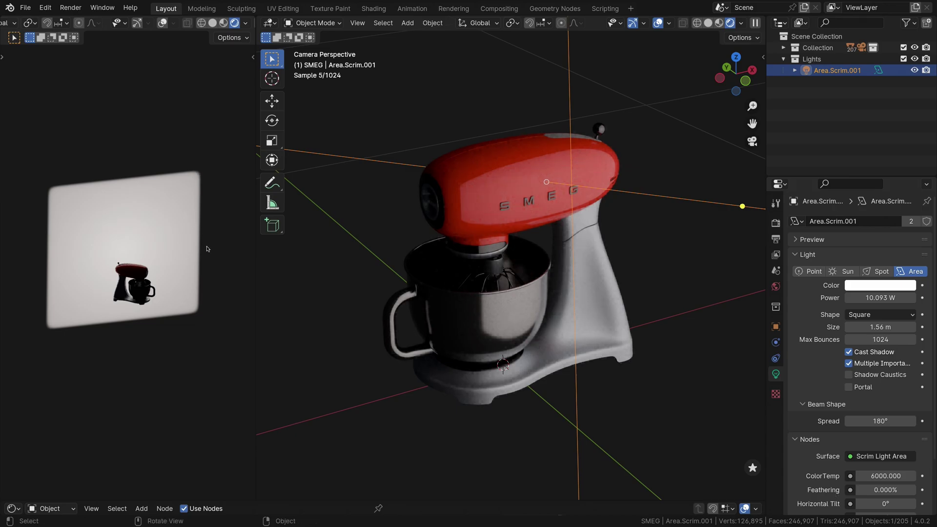
pyautogui.scroll(-3, 868, 450)
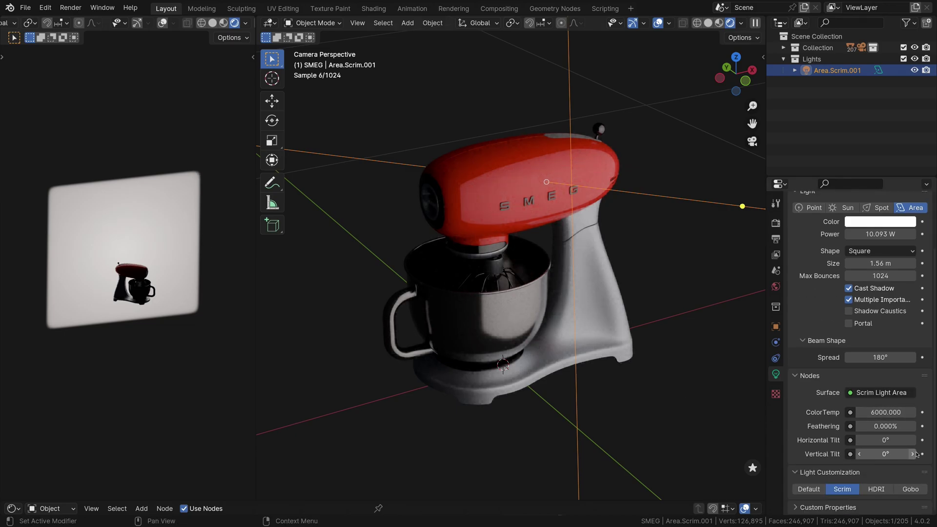
pyautogui.moveTo(878, 428); pyautogui.dragTo(888, 429)
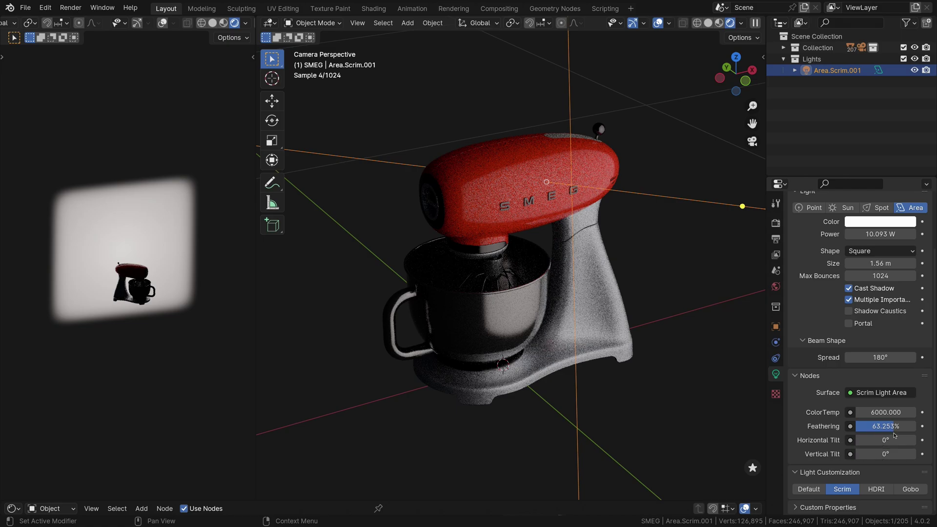
# Step: Try colour temperatures 5500, 3200, then 6000, and lower feathering to about 10.8%
pyautogui.click(886, 413)
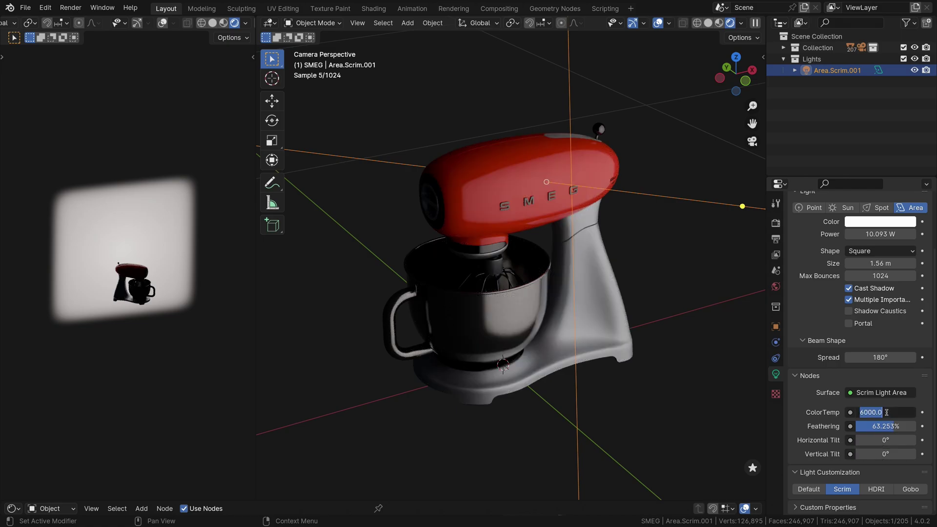
pyautogui.write('5500')
pyautogui.press('Return')
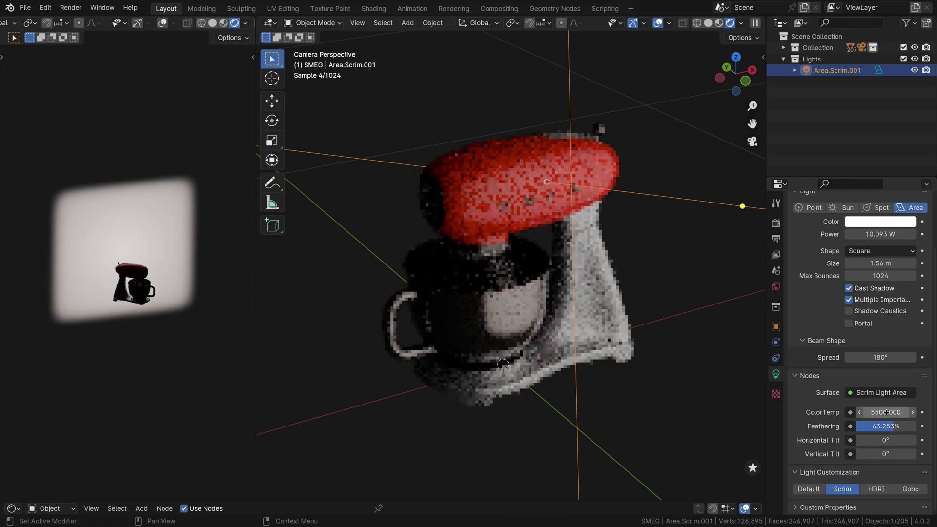
pyautogui.click(886, 412)
pyautogui.write('3200')
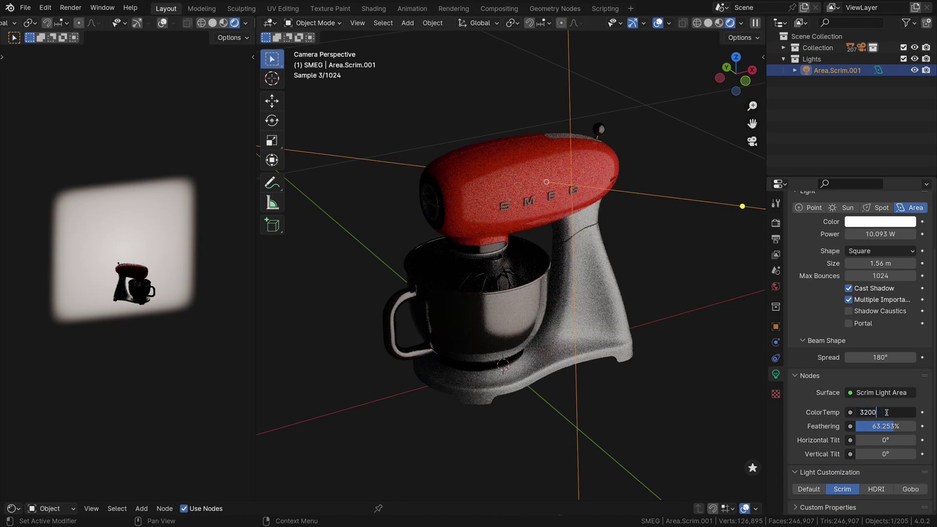
pyautogui.press('Return')
pyautogui.click(878, 412)
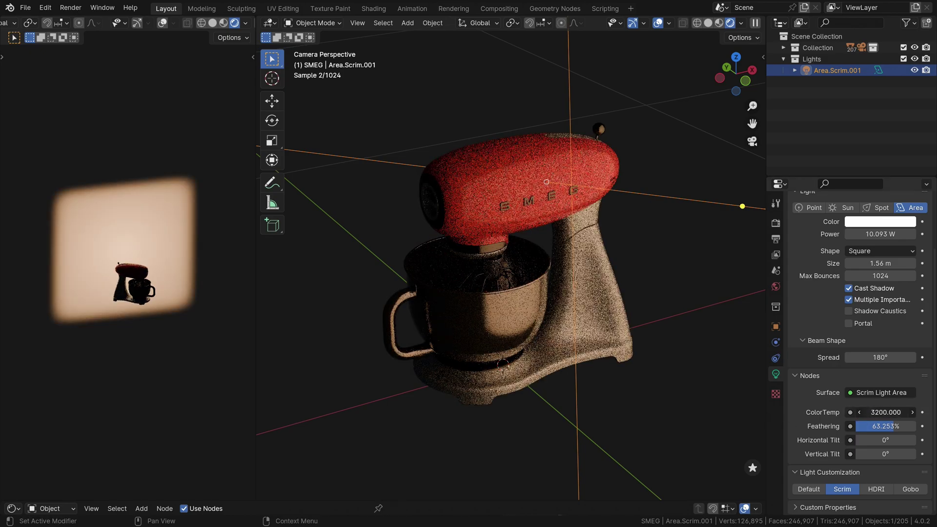
pyautogui.write('6500')
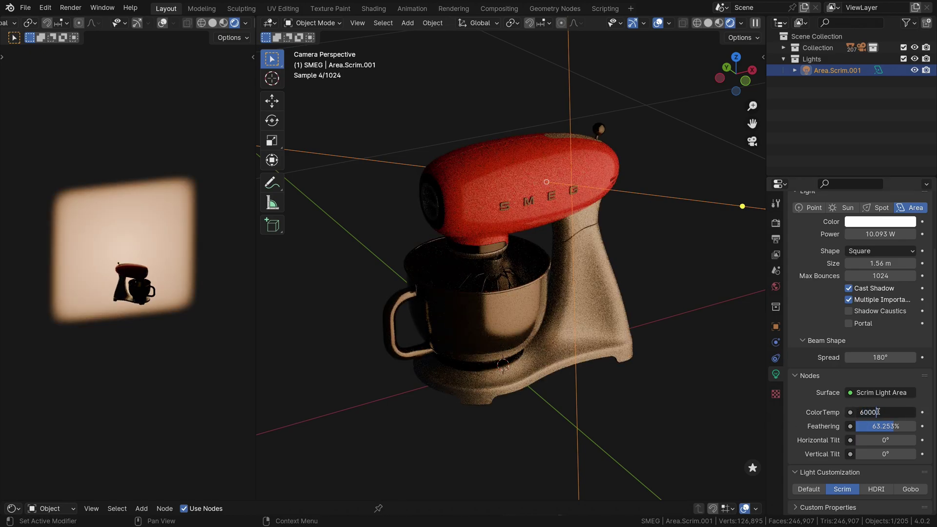
pyautogui.press('Return')
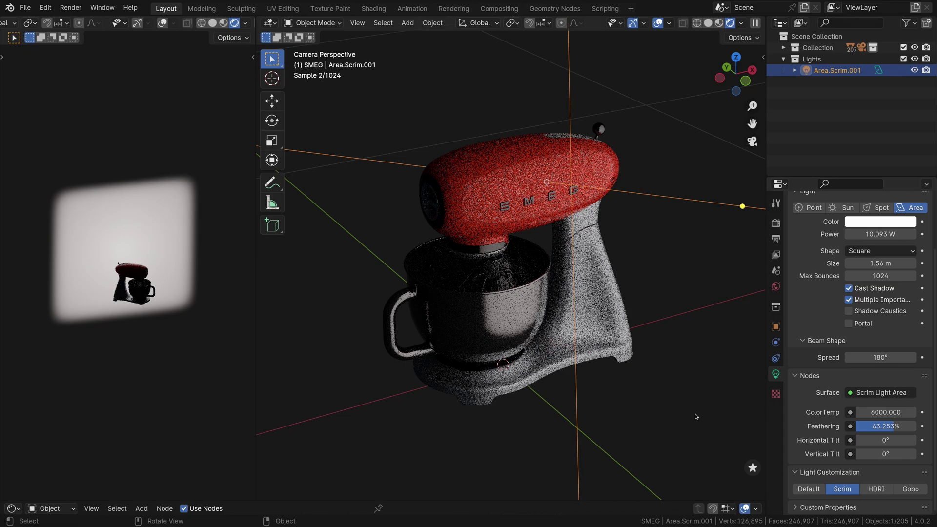
pyautogui.moveTo(887, 427); pyautogui.dragTo(839, 453)
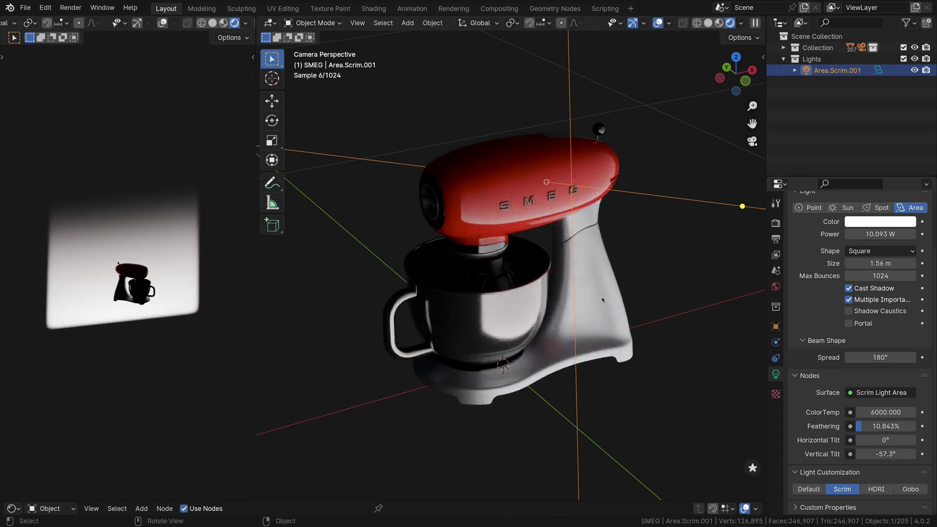
# Step: Revert the light to its Default setup, then reapply the Scrim setup
pyautogui.click(821, 489)
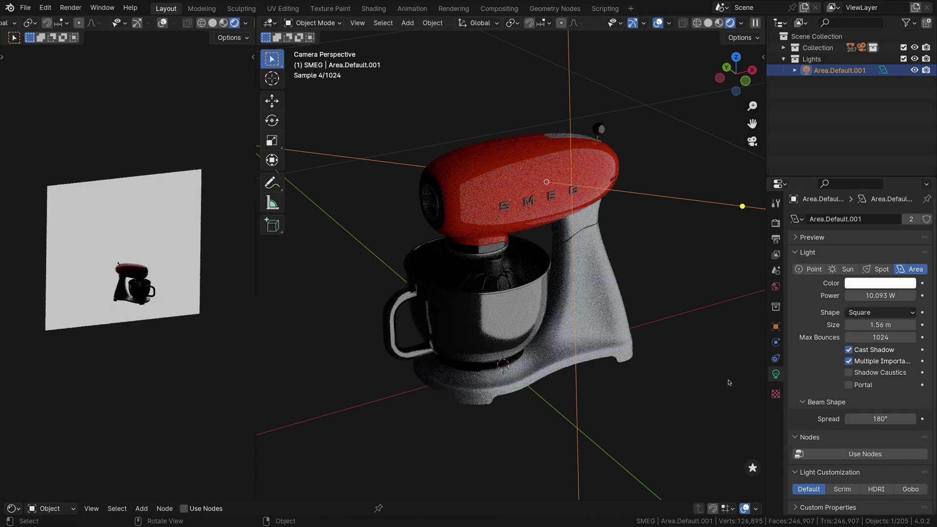
pyautogui.click(842, 489)
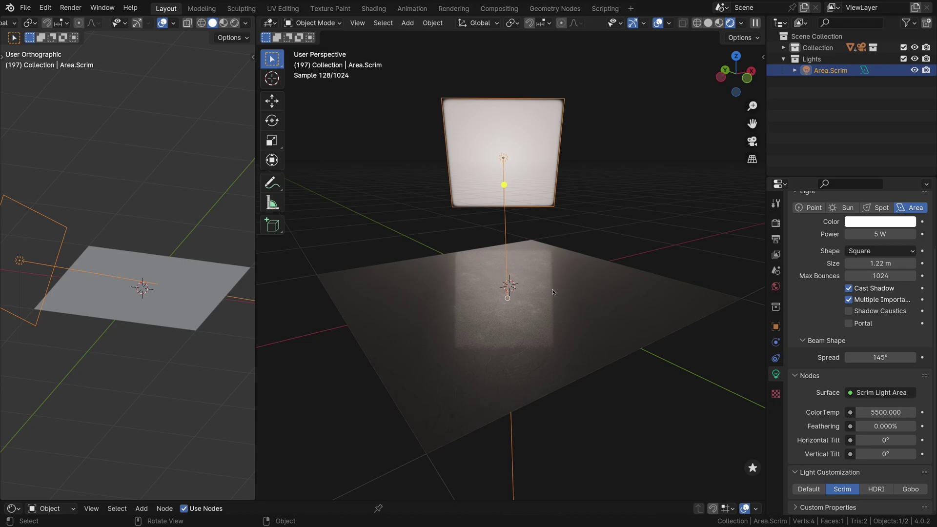
# Step: Switch the light to HDRI and try the soft left-lit square, then the ring texture
pyautogui.click(875, 491)
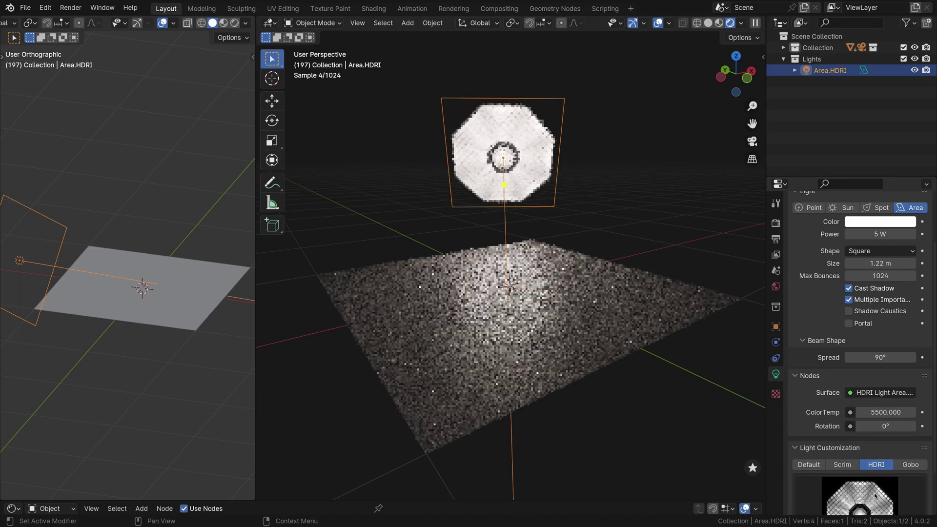
pyautogui.scroll(-3, 873, 494)
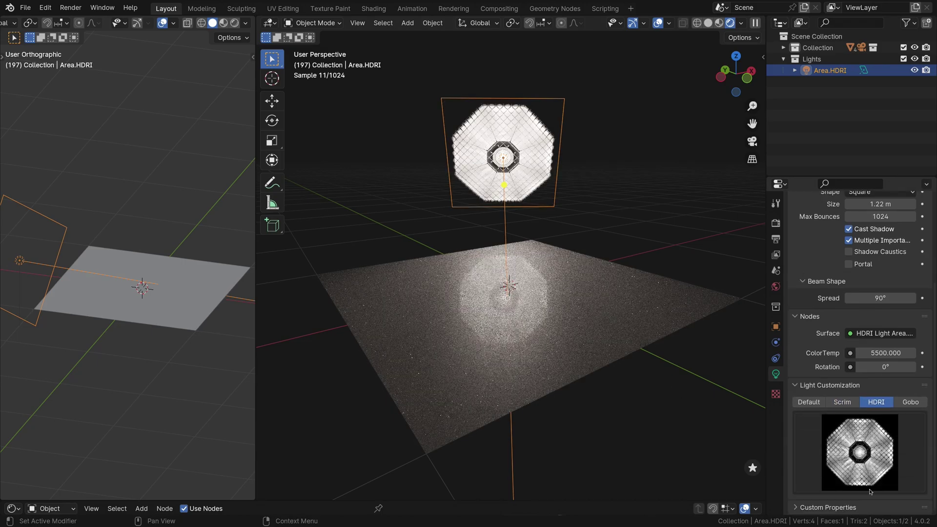
pyautogui.click(861, 451)
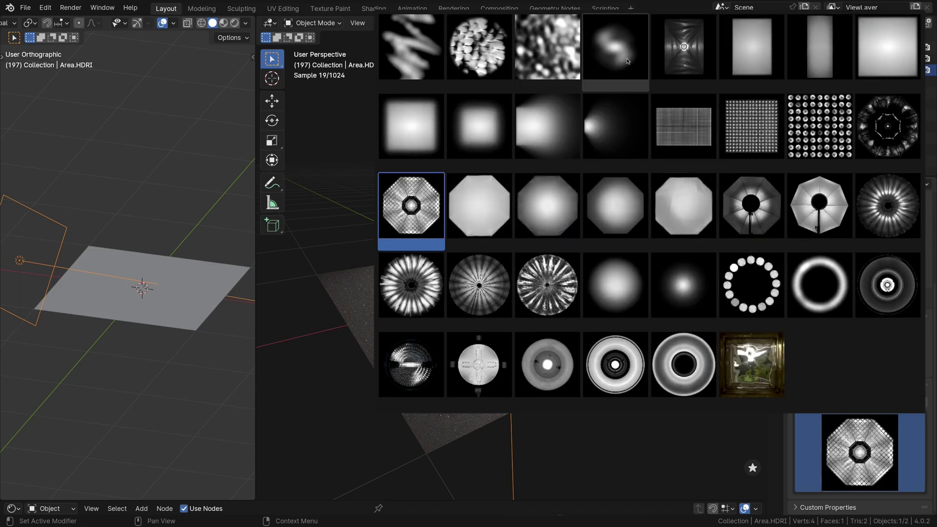
pyautogui.click(548, 123)
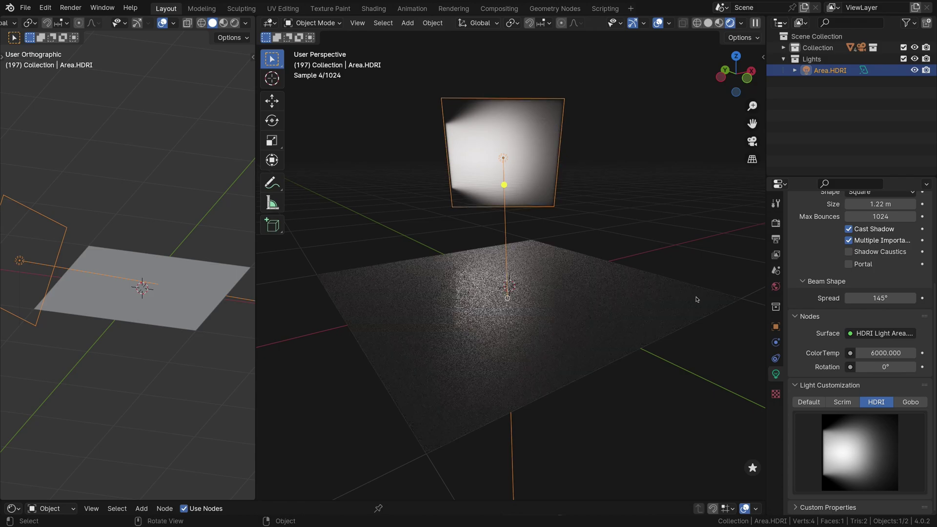
pyautogui.click(872, 438)
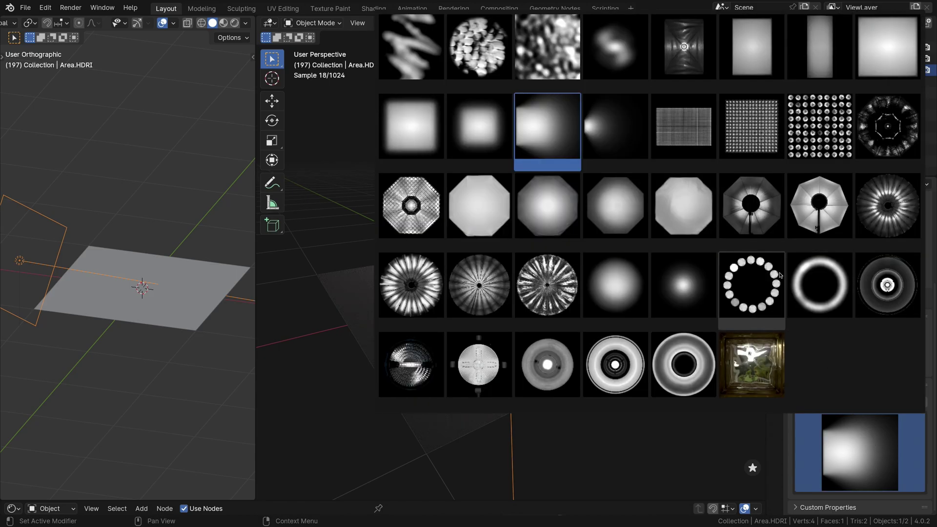
pyautogui.click(822, 279)
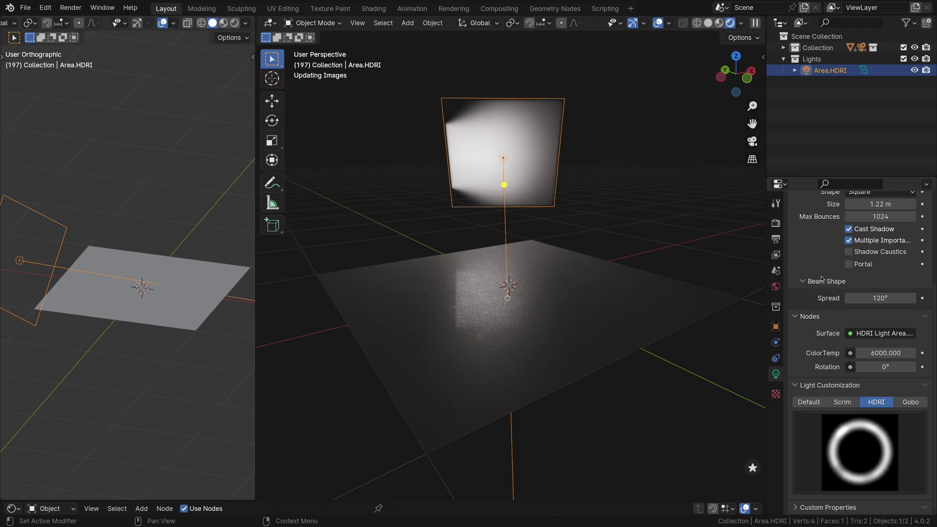
# Step: Try the dot-grid and sunburst textures, ending on the umbrella softbox texture
pyautogui.click(869, 450)
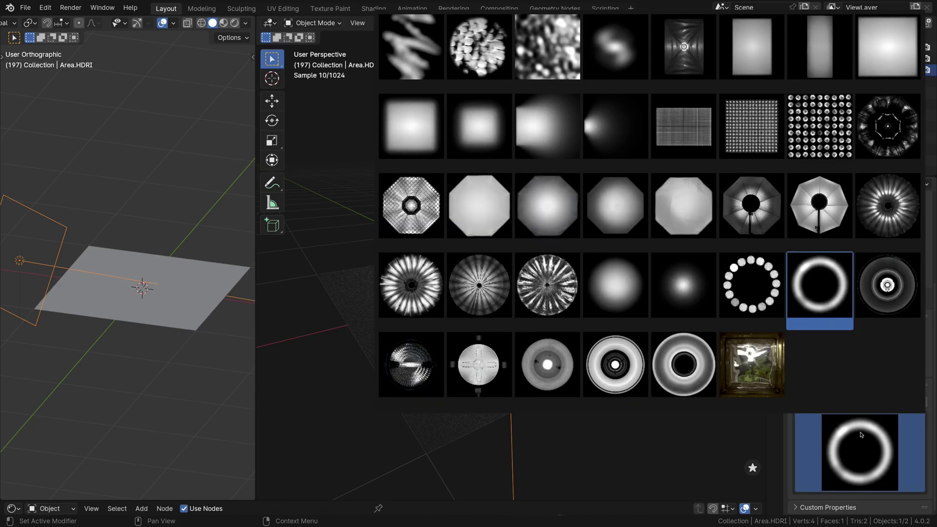
pyautogui.click(750, 122)
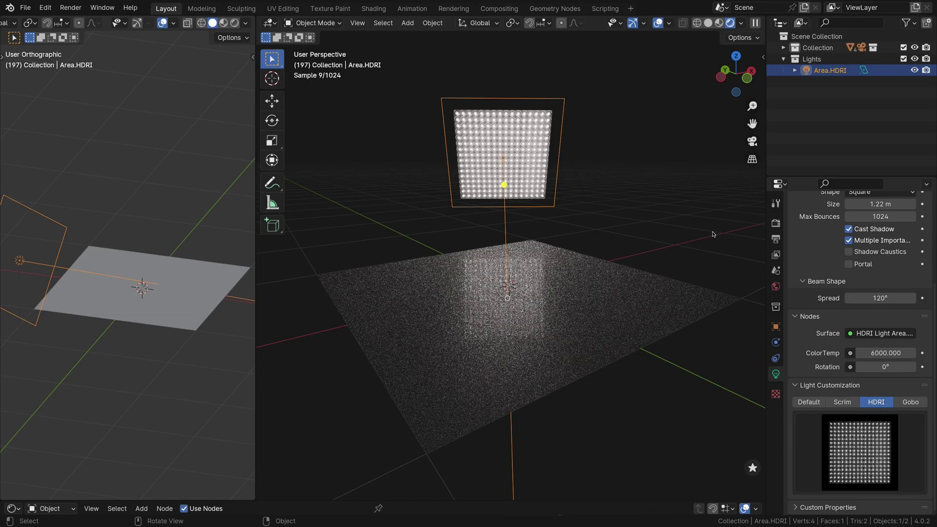
pyautogui.click(873, 457)
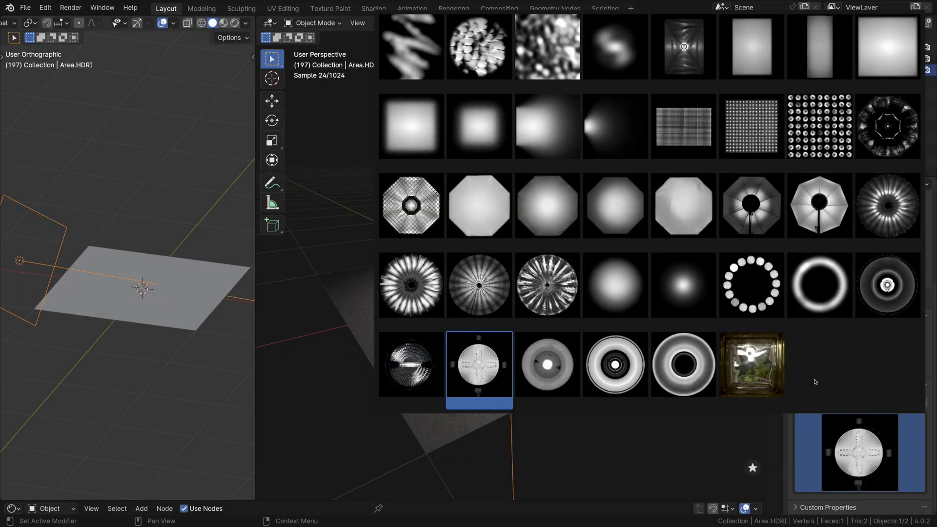
pyautogui.click(557, 289)
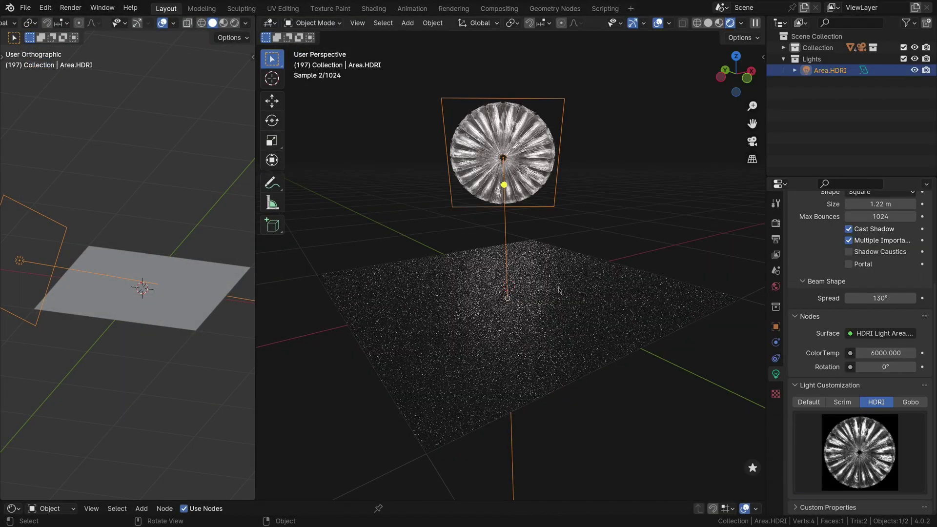
pyautogui.click(884, 464)
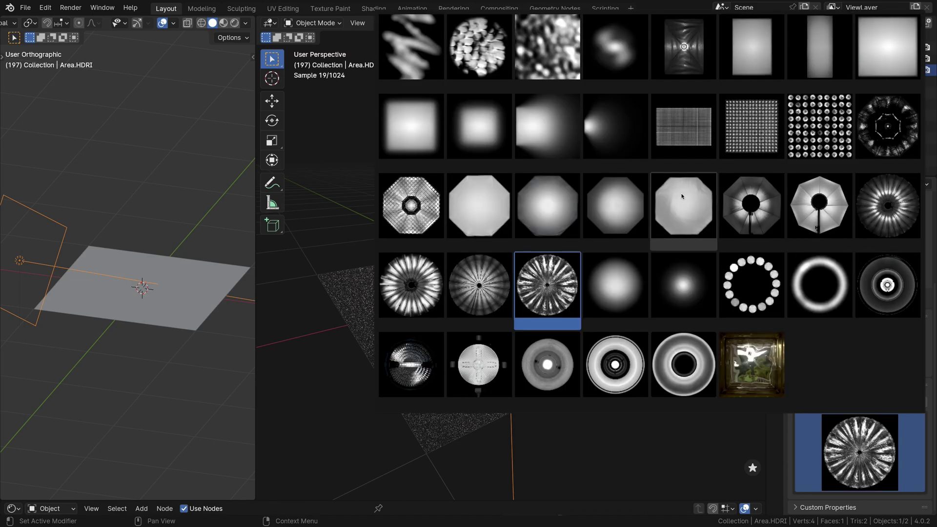
pyautogui.click(834, 207)
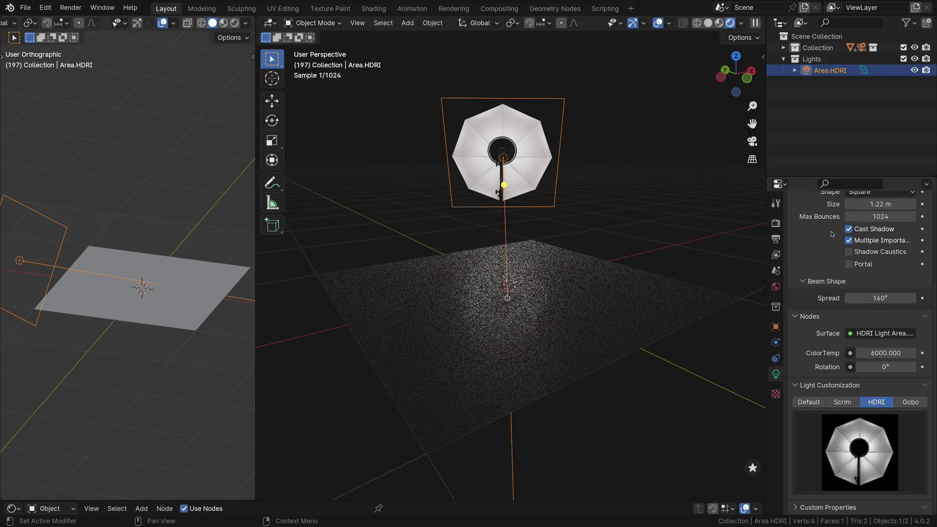
pyautogui.rightClick(389, 211)
pyautogui.moveTo(390, 211)
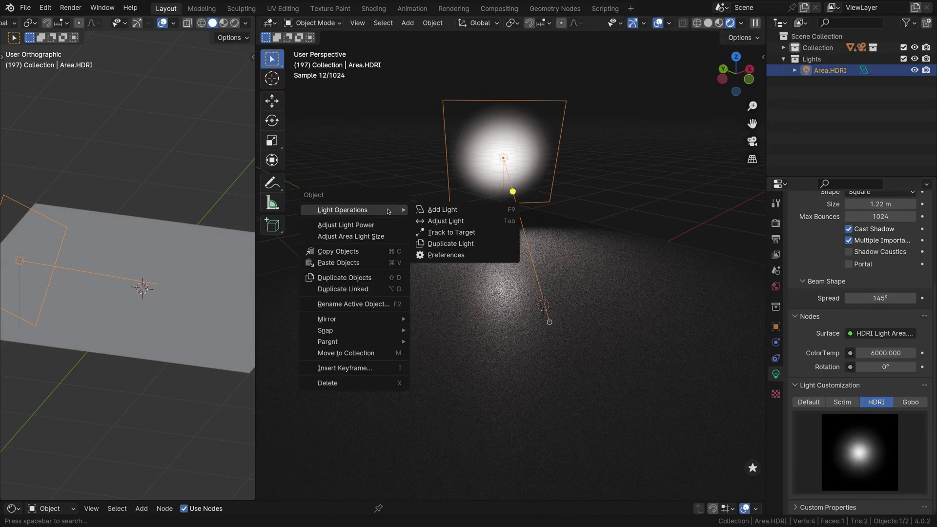
pyautogui.click(494, 253)
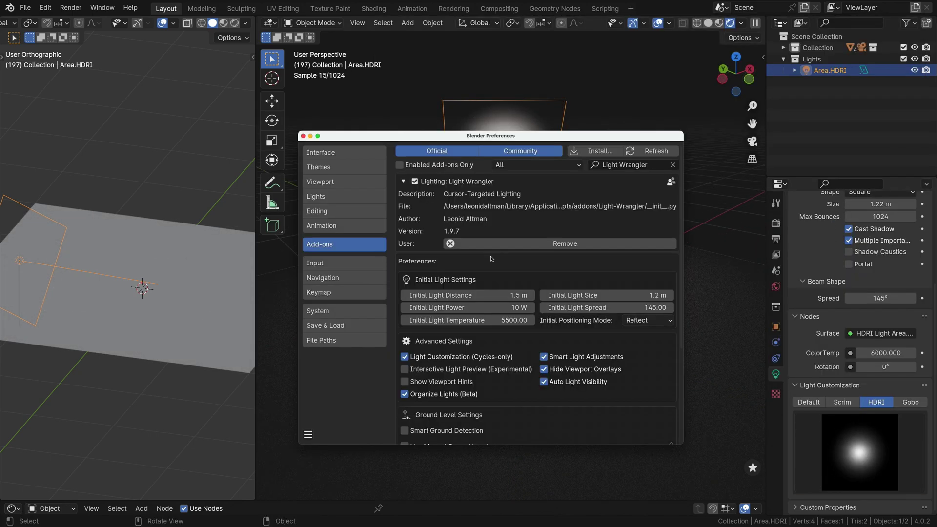
pyautogui.scroll(-5, 547, 347)
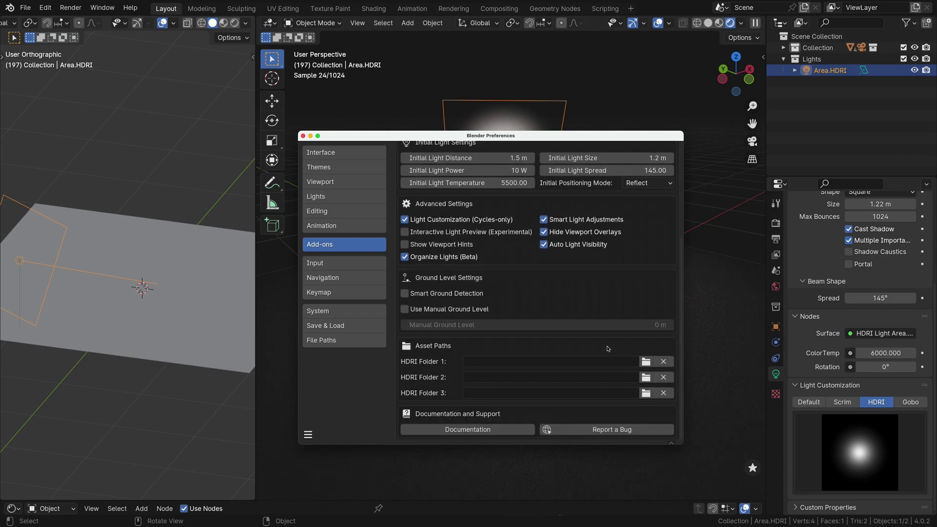
pyautogui.click(303, 136)
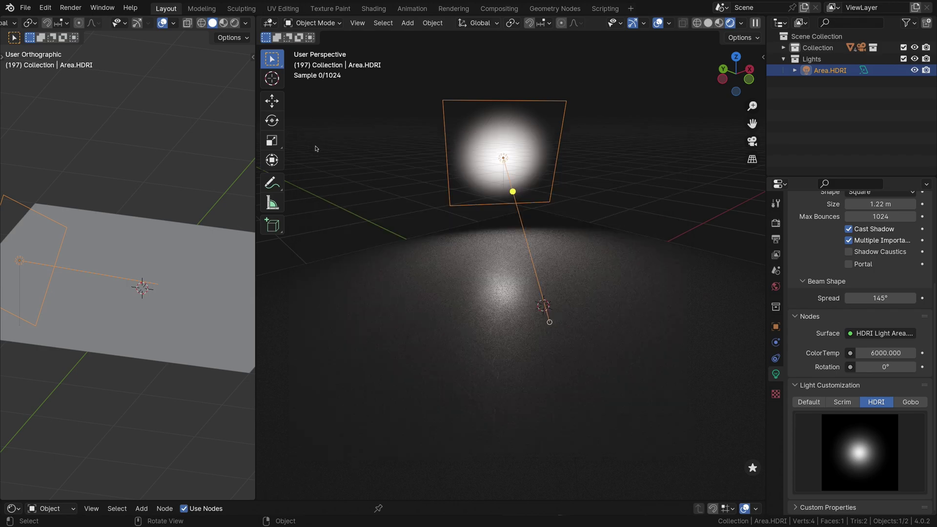
# Step: Switch the light's customization to Gobo
pyautogui.click(878, 464)
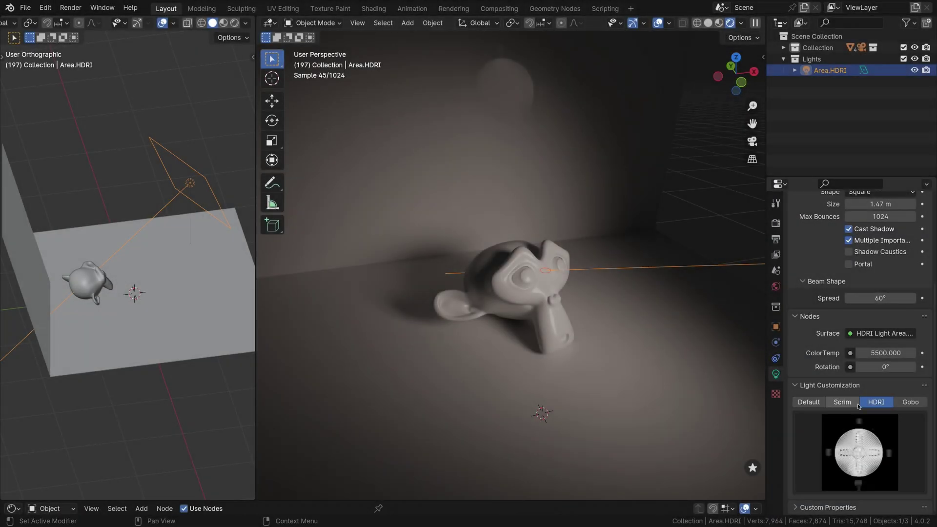
pyautogui.click(910, 402)
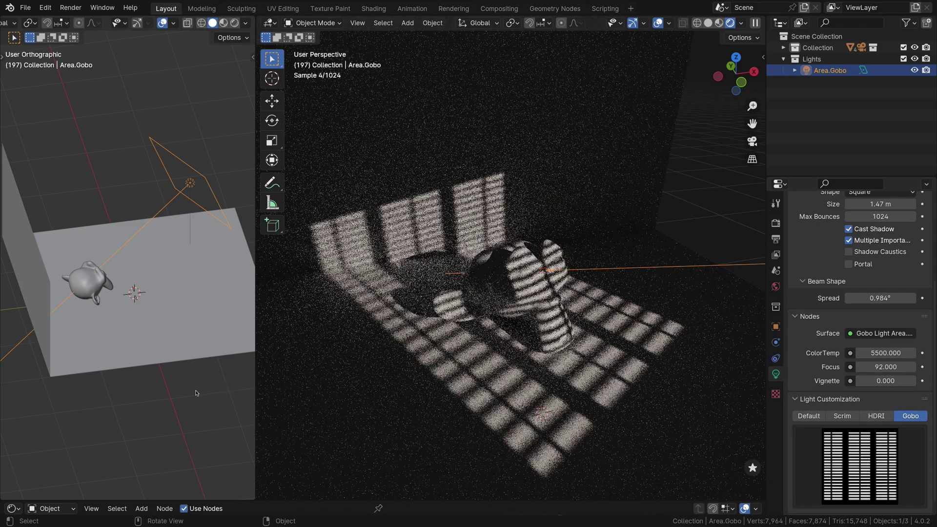
pyautogui.moveTo(154, 294)
pyautogui.mouseDown(button='middle')
pyautogui.moveTo(171, 271)
pyautogui.moveTo(159, 282)
pyautogui.mouseUp(button='middle')
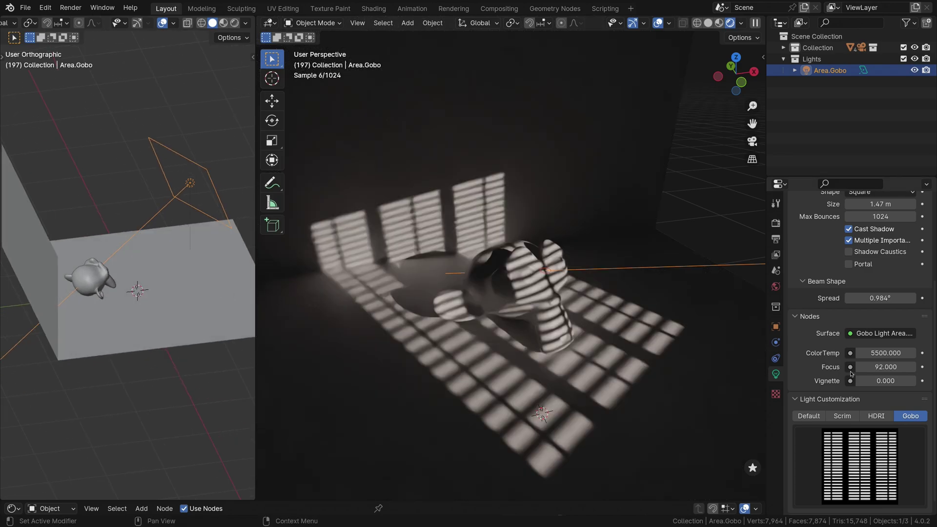
# Step: Apply the railing silhouette gobo texture from the gobo gallery
pyautogui.click(853, 461)
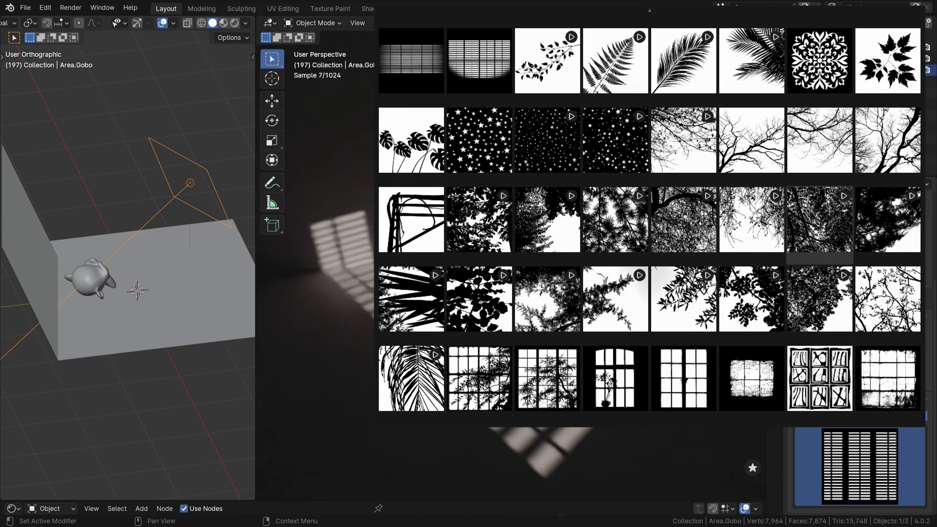
pyautogui.moveTo(651, 13)
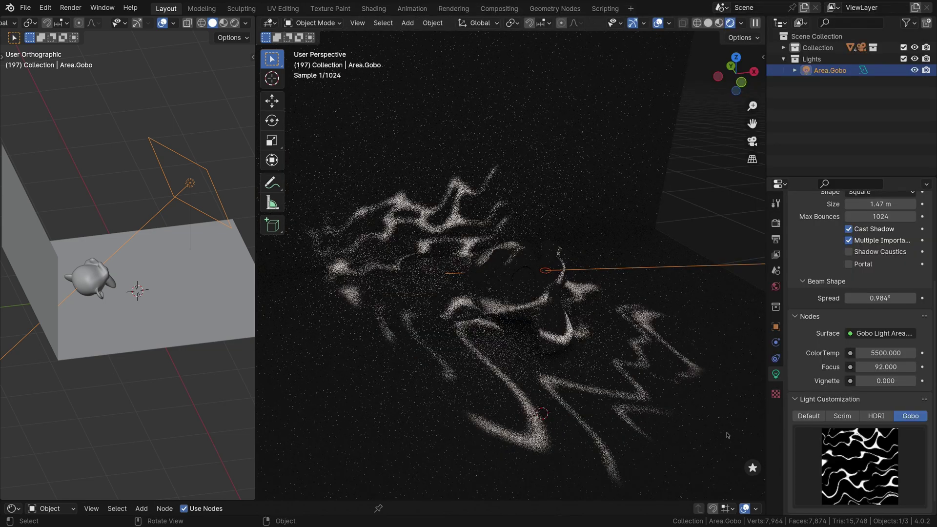
pyautogui.click(887, 460)
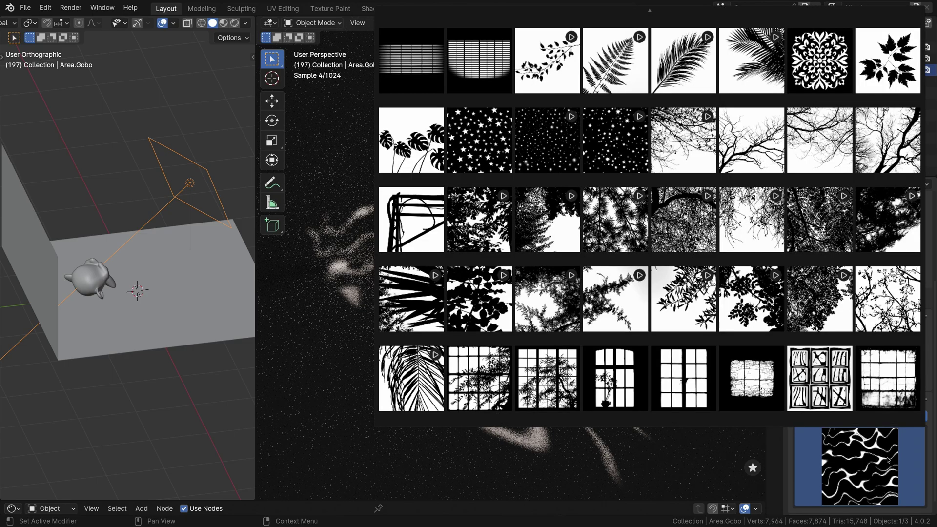
pyautogui.click(400, 215)
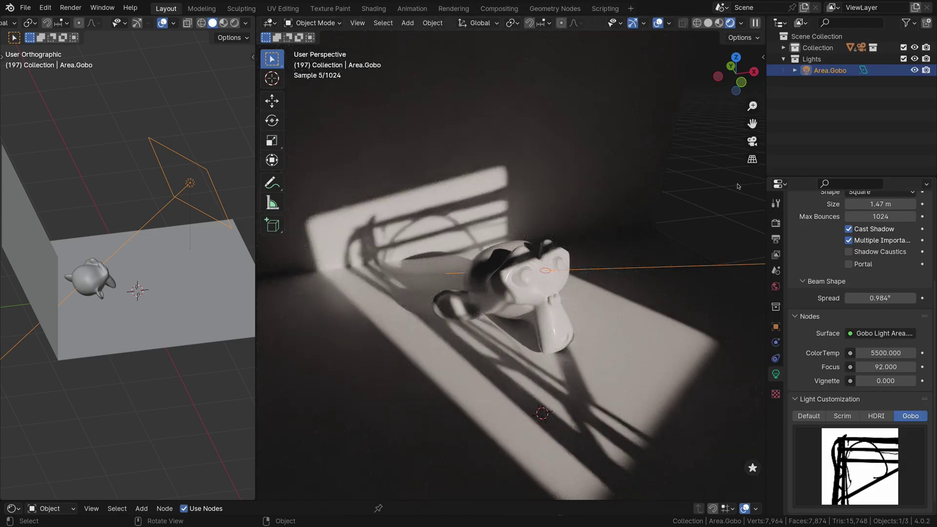
# Step: Replace the gobo texture with a pine branch silhouette
pyautogui.click(873, 460)
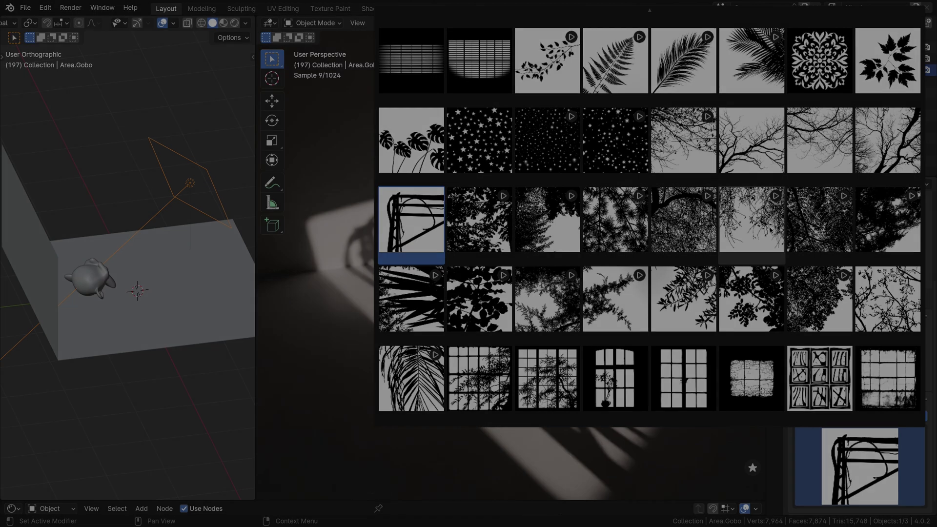
pyautogui.click(751, 220)
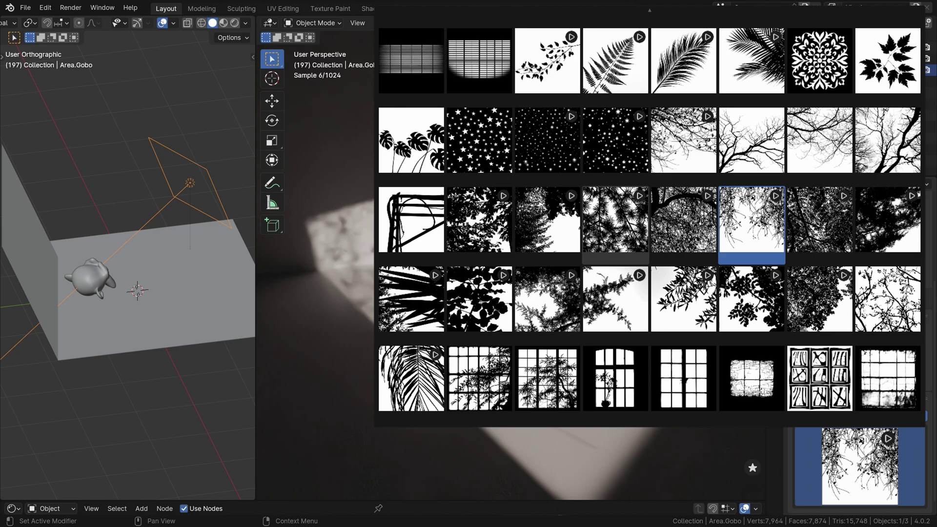
pyautogui.click(628, 230)
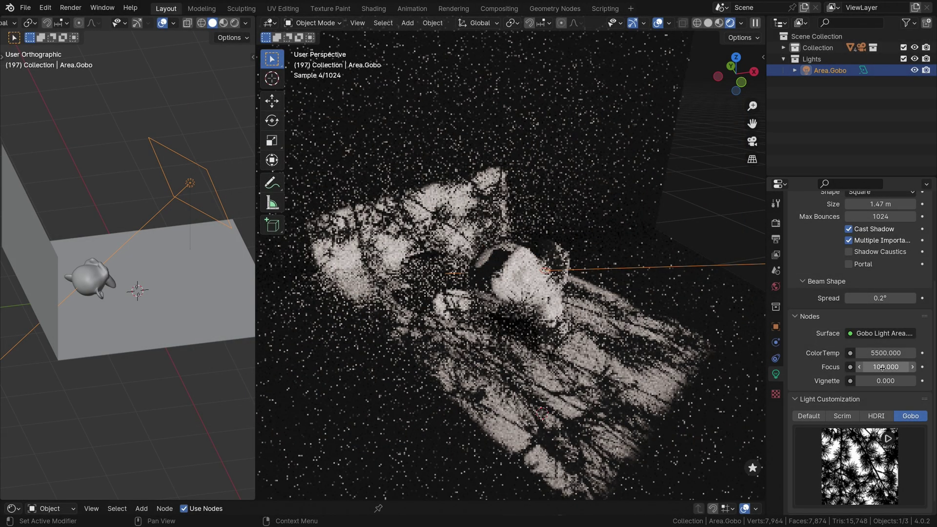
# Step: Soften the gobo focus to 92
pyautogui.moveTo(884, 367); pyautogui.dragTo(829, 367)
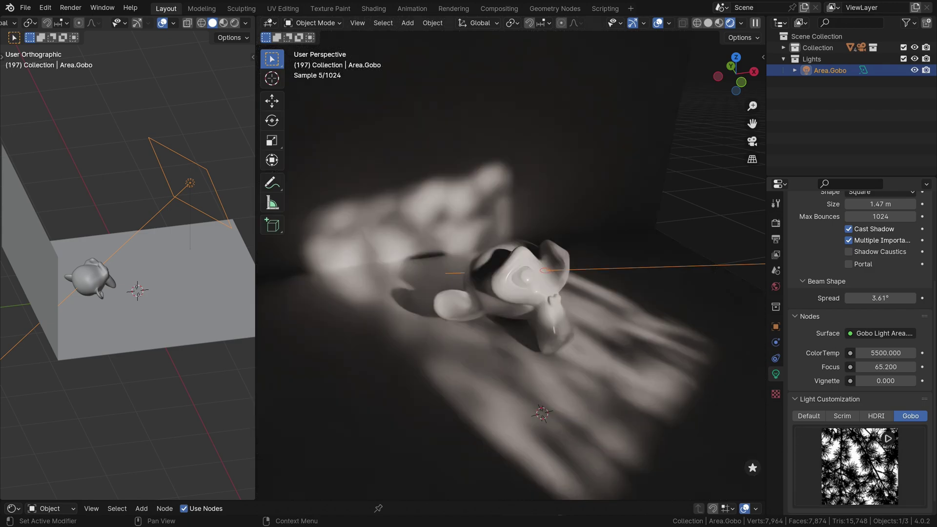
pyautogui.click(876, 460)
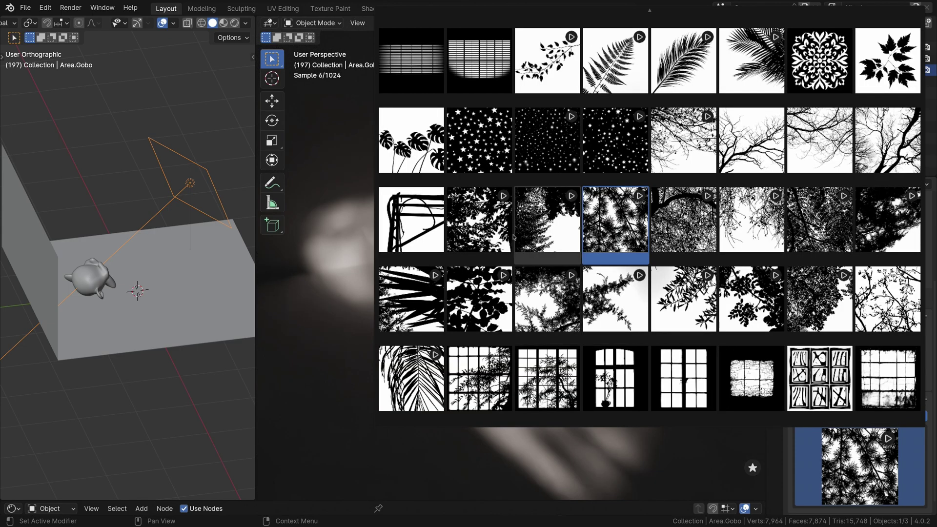
pyautogui.scroll(2, 650, 15)
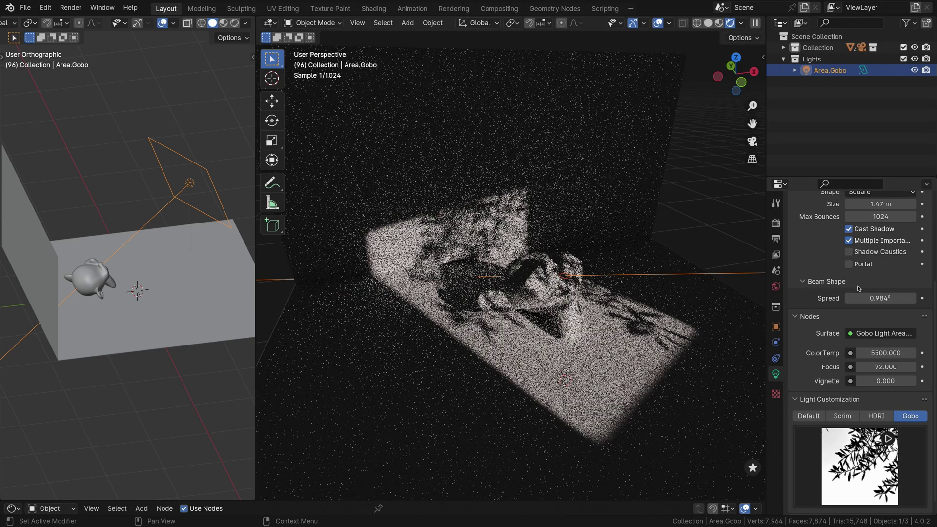
# Step: Change the light type to Spot and apply the Gobo customization
pyautogui.scroll(5, 885, 292)
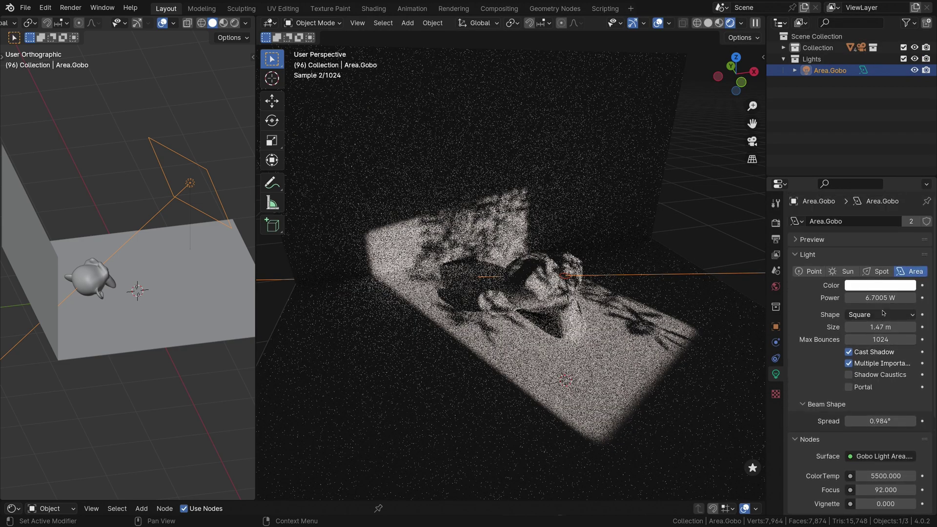
pyautogui.click(881, 271)
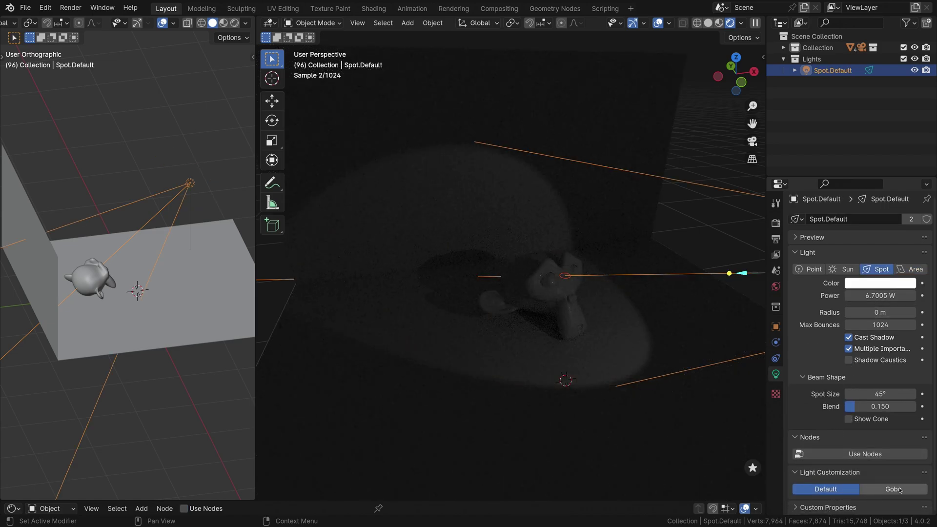
pyautogui.click(878, 489)
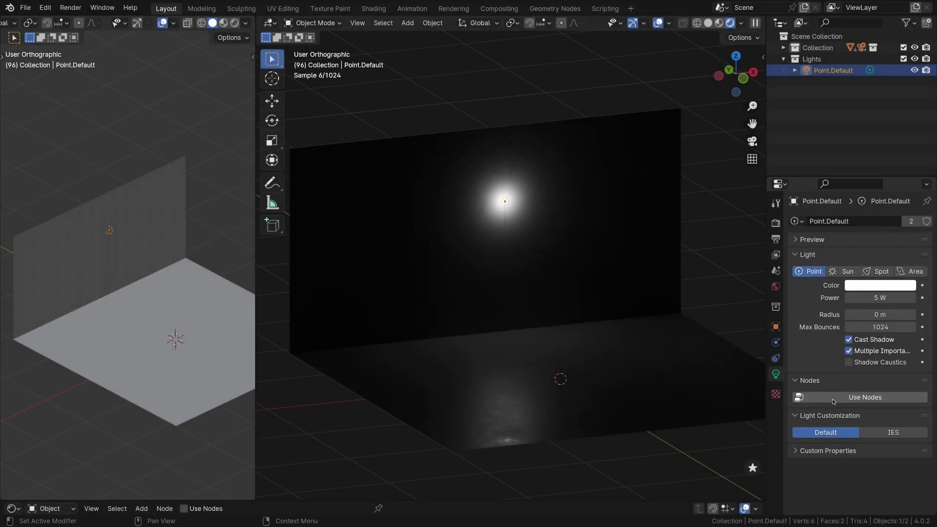
# Step: Apply the IES customization to the point light and try a different IES profile
pyautogui.click(894, 432)
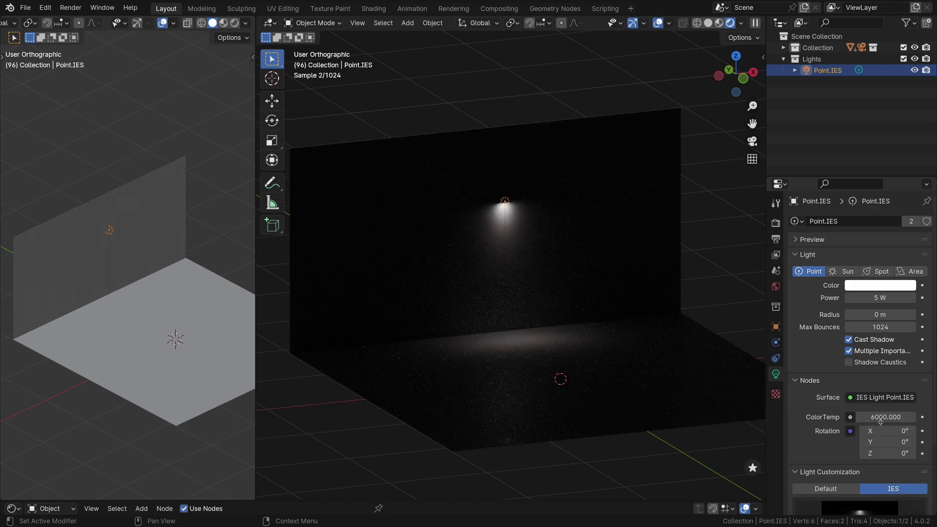
pyautogui.scroll(-4, 877, 420)
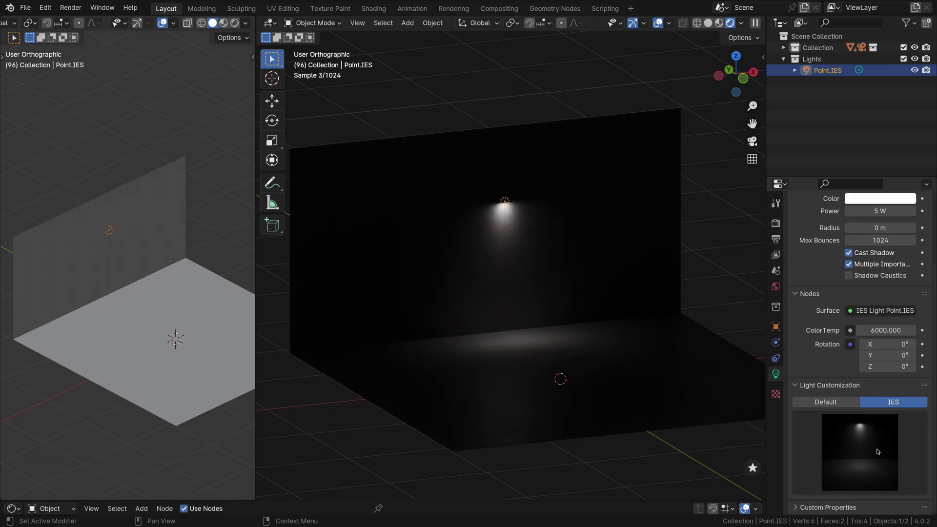
pyautogui.click(877, 451)
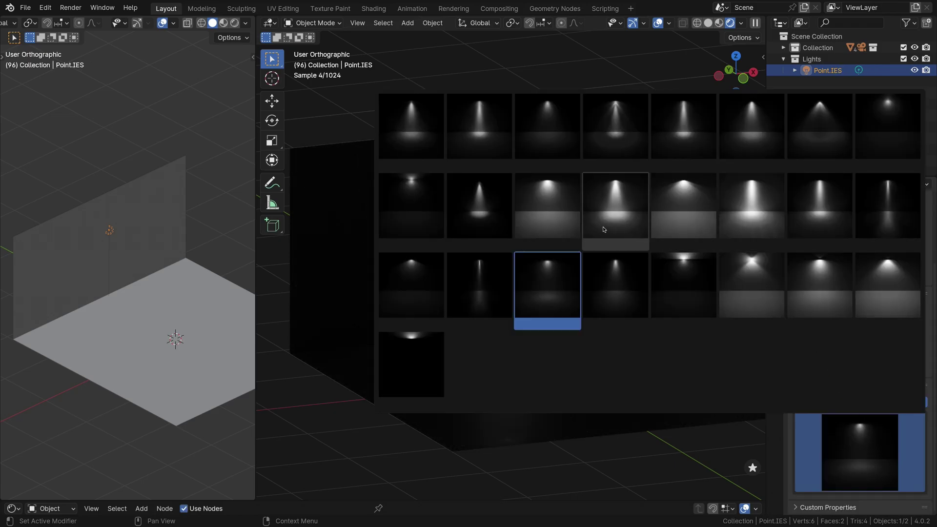
pyautogui.click(818, 132)
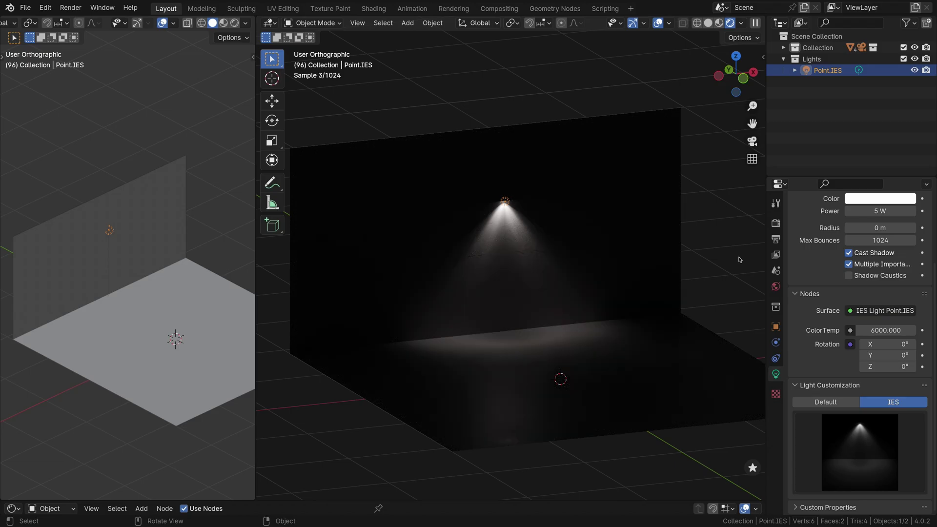
# Step: Try further IES profiles, settling on a narrow downward beam
pyautogui.click(857, 458)
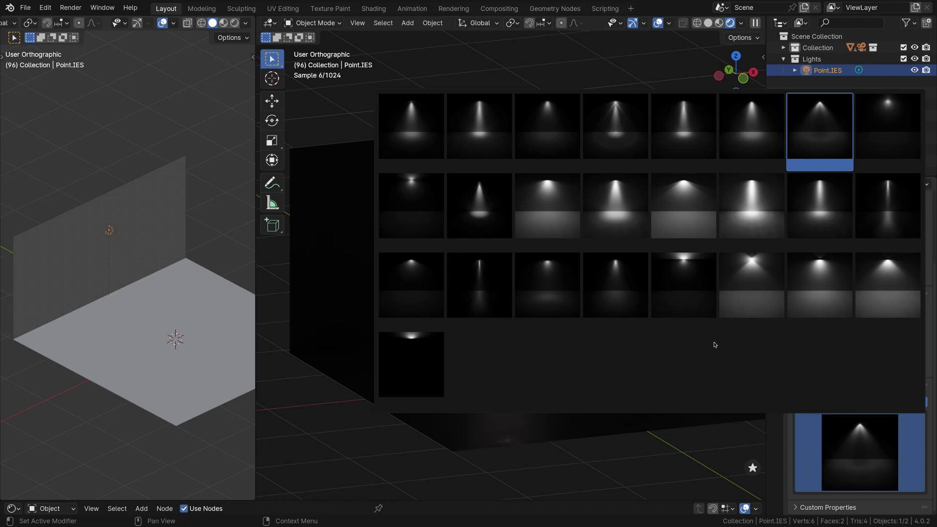
pyautogui.click(819, 293)
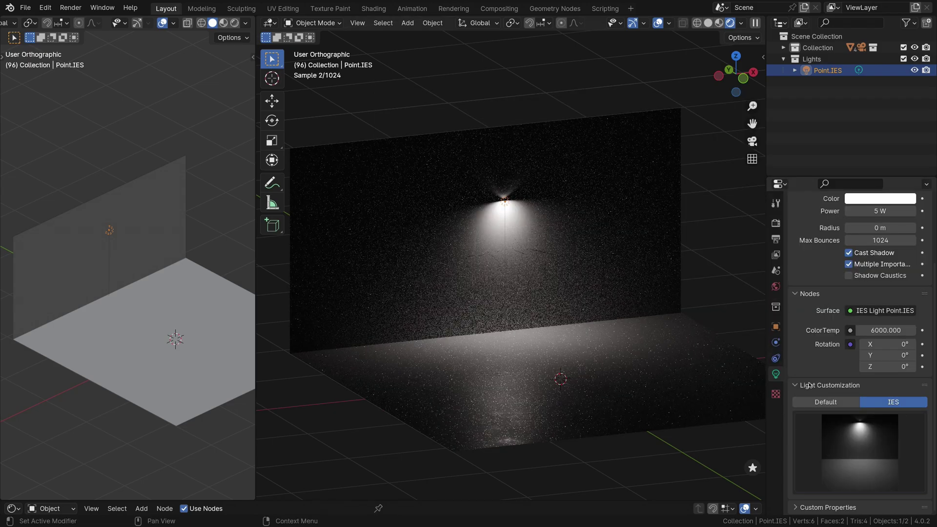
pyautogui.click(881, 460)
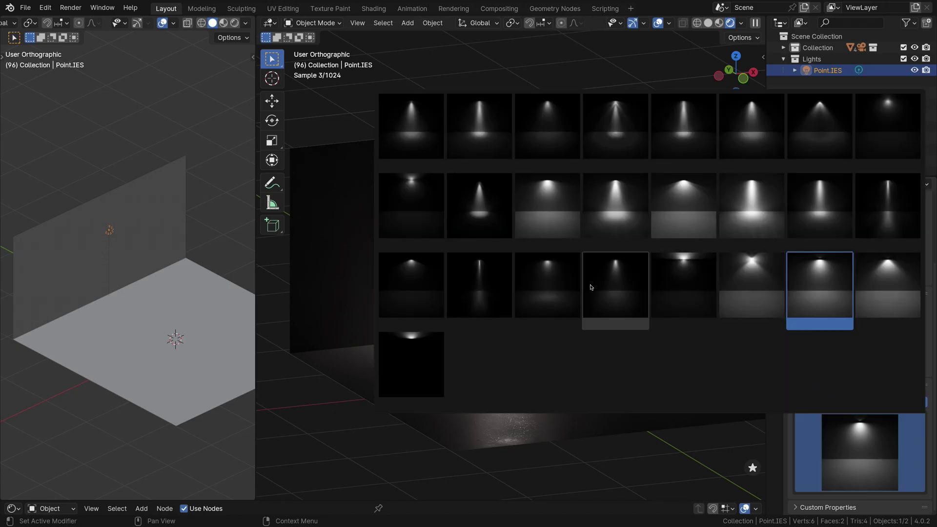
pyautogui.click(494, 282)
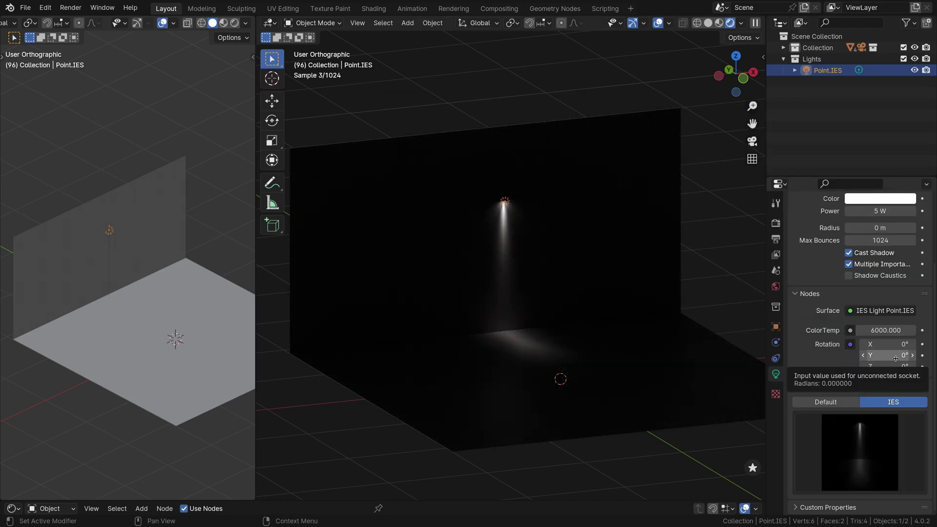
# Step: Set colour temperature to 3200 K and Y rotation to 0 so the beam points straight down
pyautogui.moveTo(886, 355); pyautogui.dragTo(914, 356)
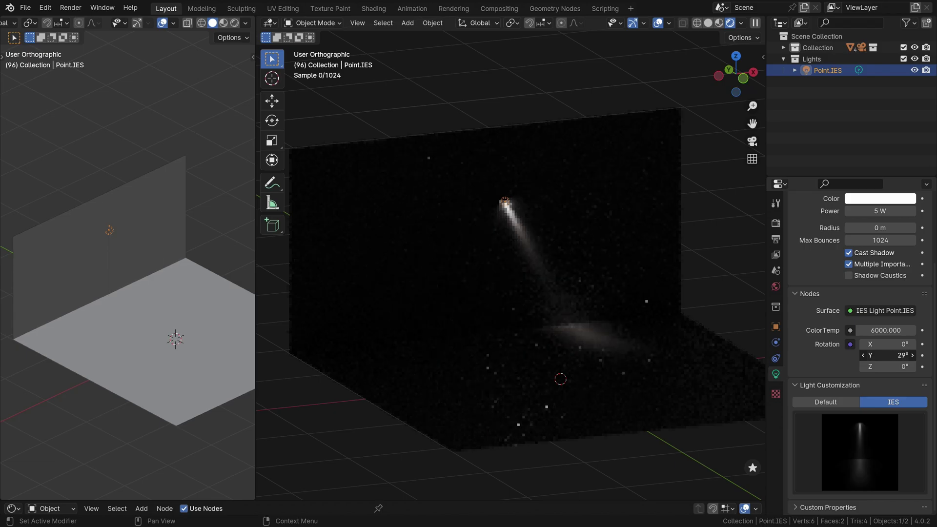
pyautogui.click(893, 331)
pyautogui.write('3200')
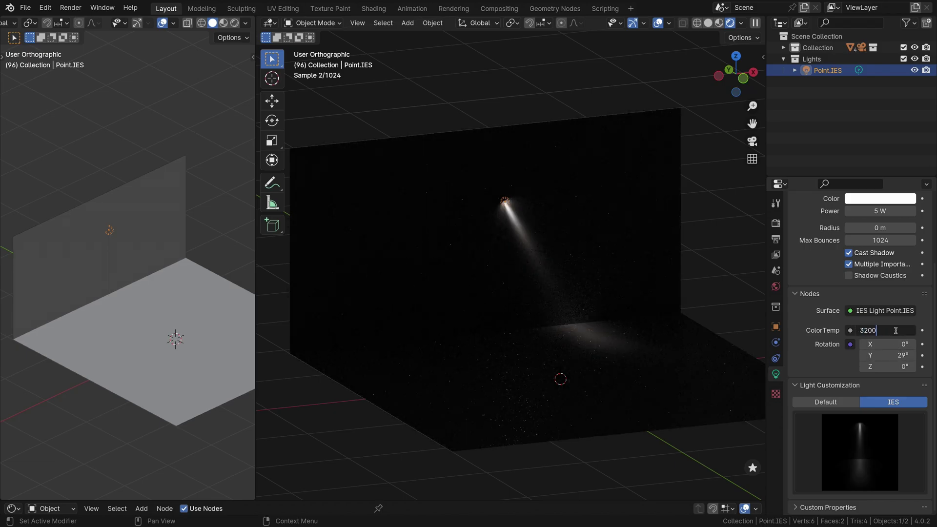
pyautogui.press('Return')
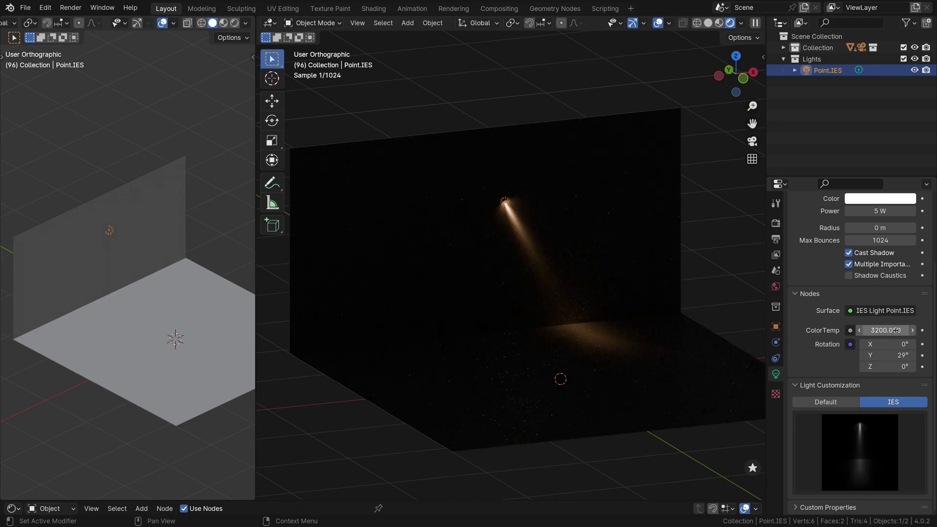
pyautogui.click(887, 354)
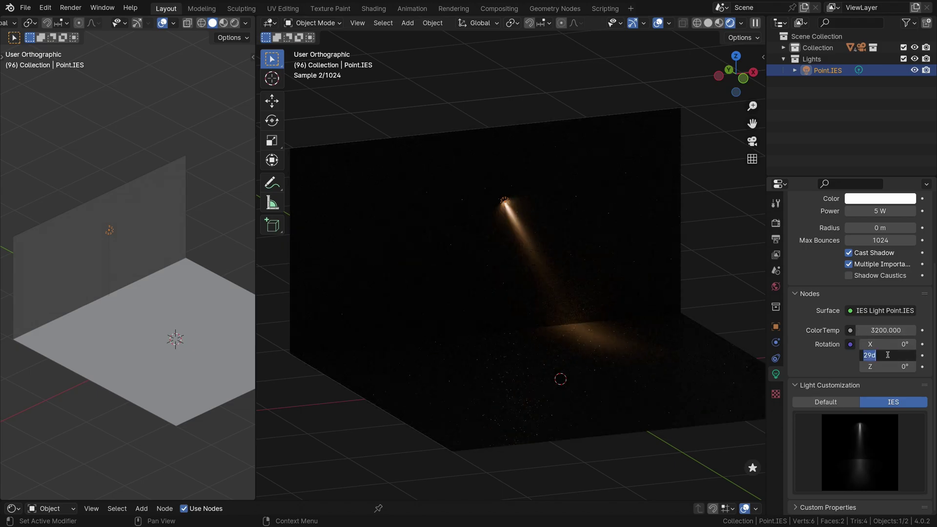
pyautogui.write('0')
pyautogui.press('Return')
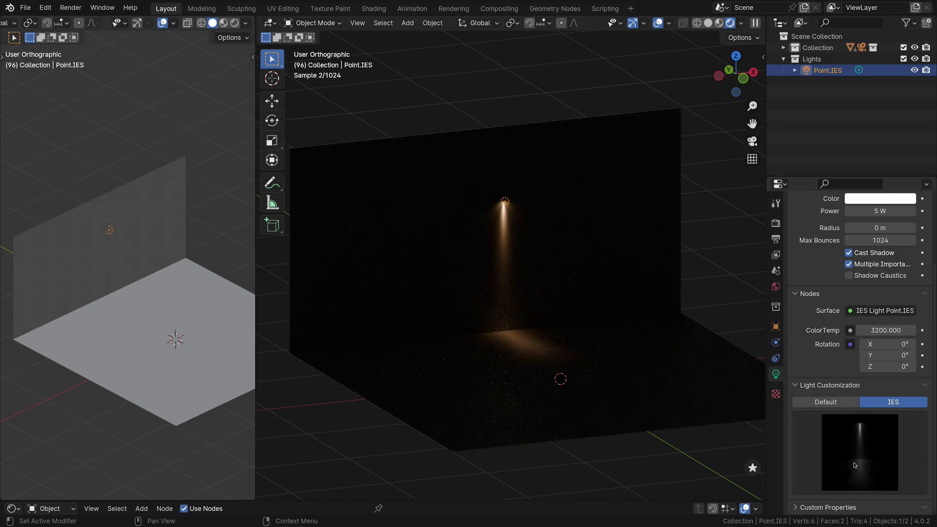
# Step: Apply a wider IES profile and set the light power to 2 W
pyautogui.click(854, 464)
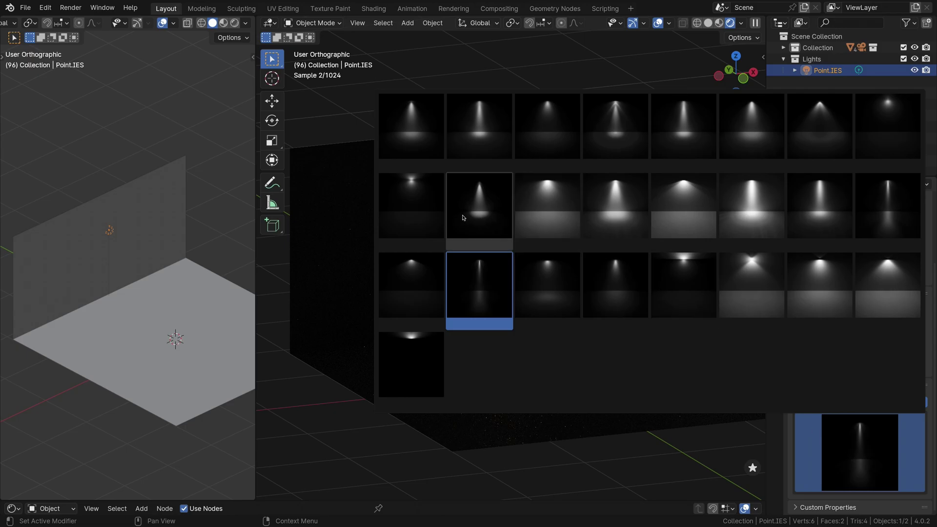
pyautogui.click(611, 201)
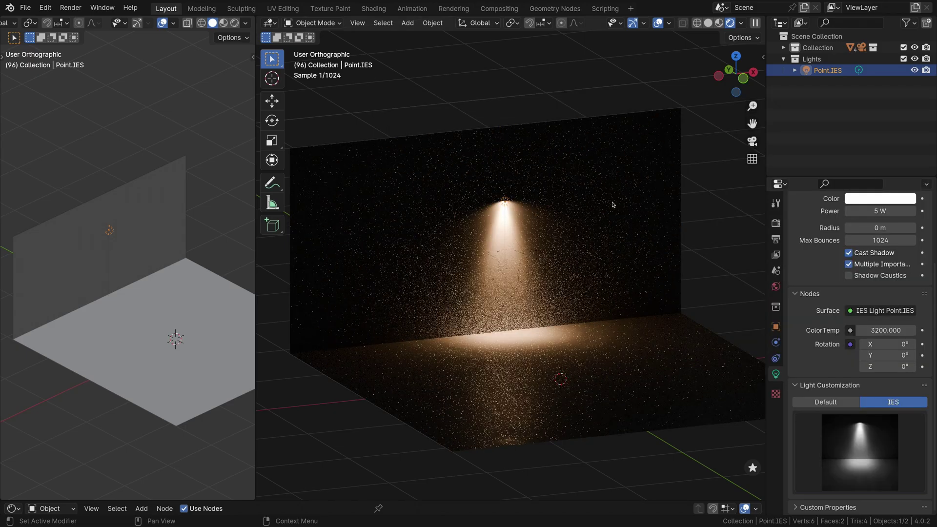
pyautogui.click(876, 212)
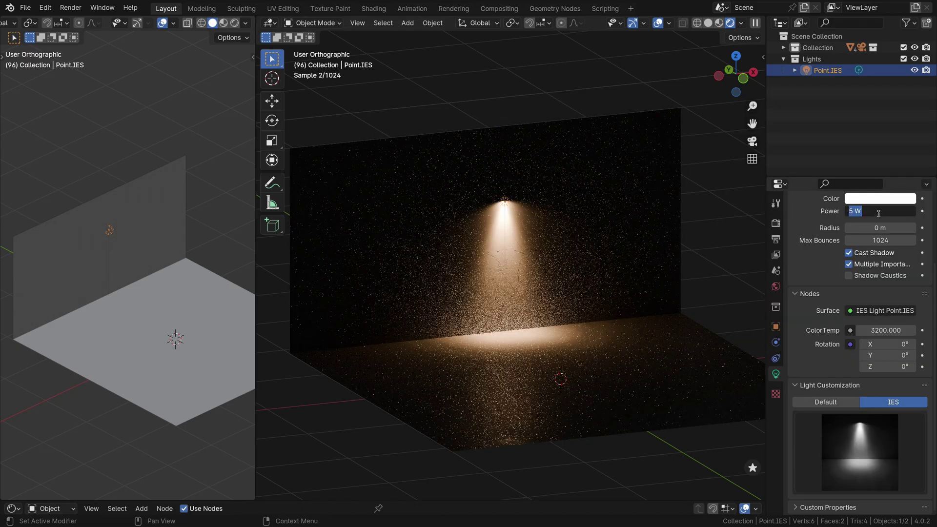
pyautogui.write('2')
pyautogui.press('Return')
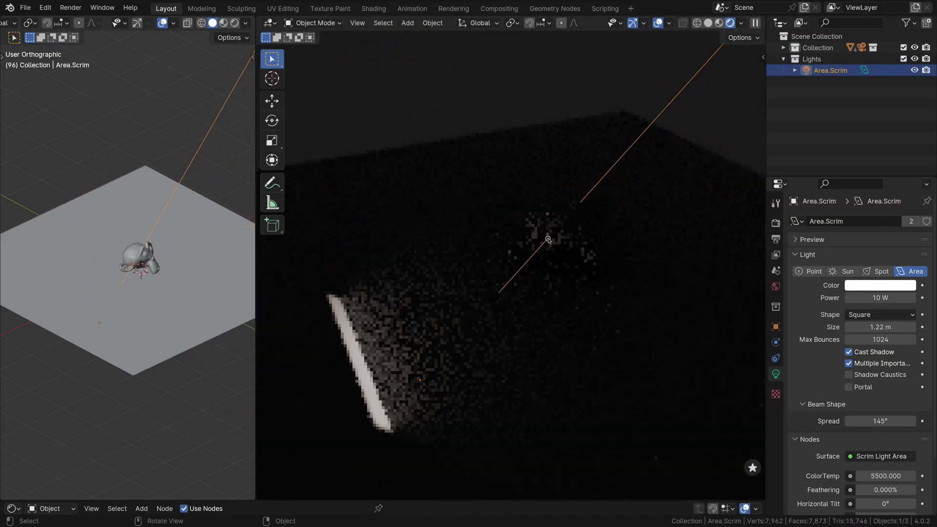
# Step: Place Area.Scrim.001 at the monkey head, then swing it up behind the monkey with Adjust Light
pyautogui.click(547, 229)
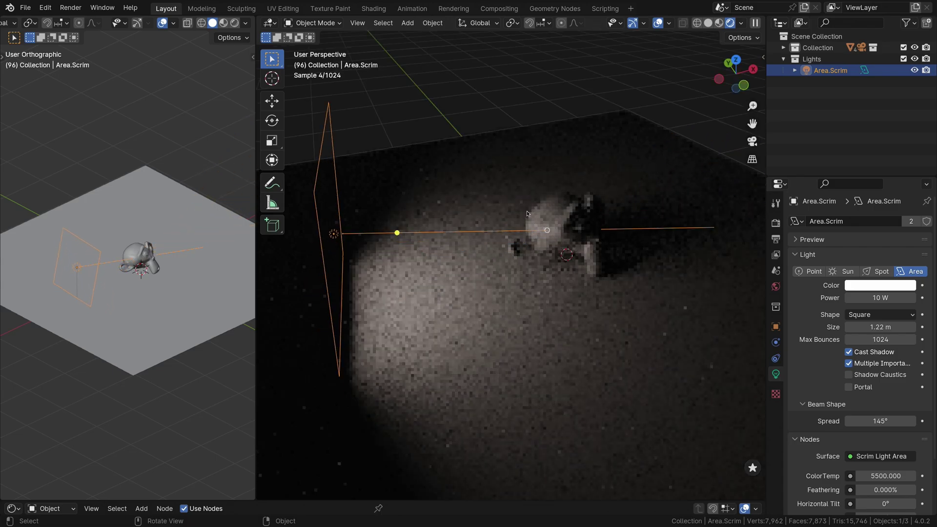
pyautogui.rightClick(527, 213)
pyautogui.moveTo(527, 213)
pyautogui.click(591, 256)
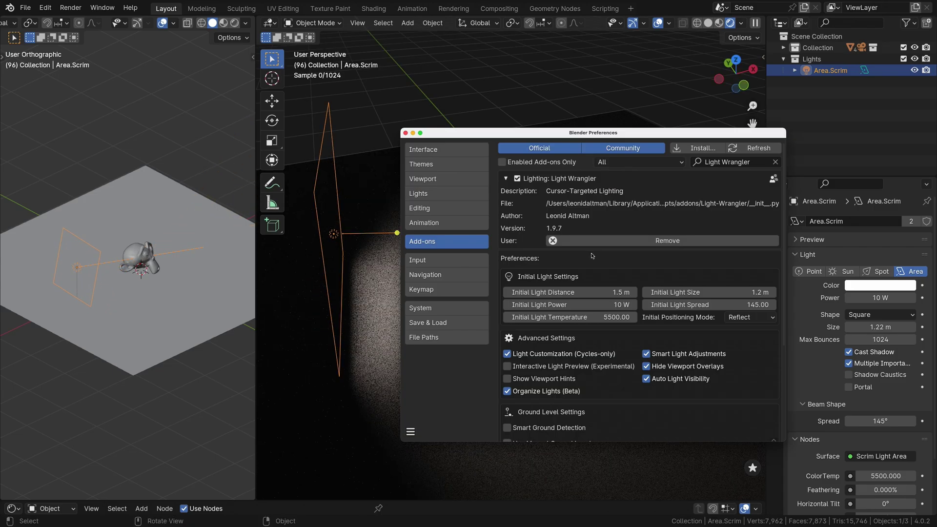
pyautogui.scroll(-5, 531, 336)
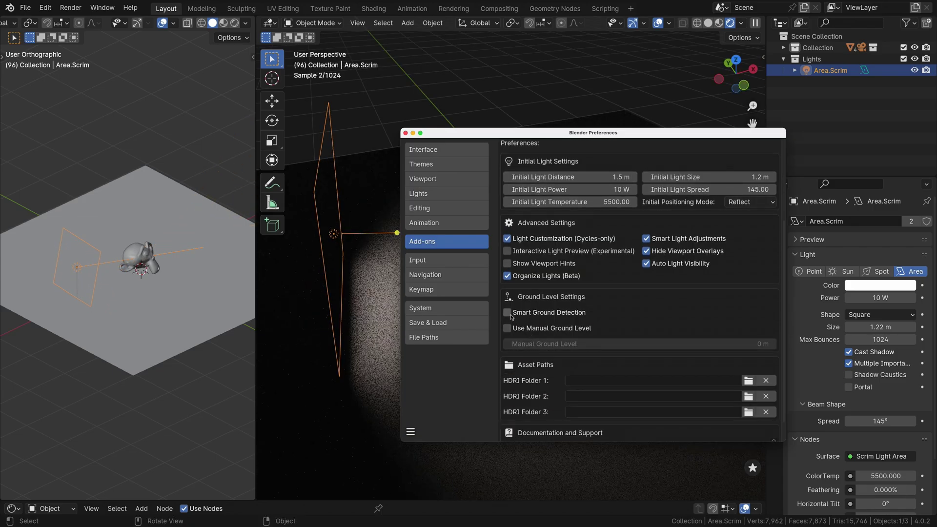
pyautogui.click(404, 133)
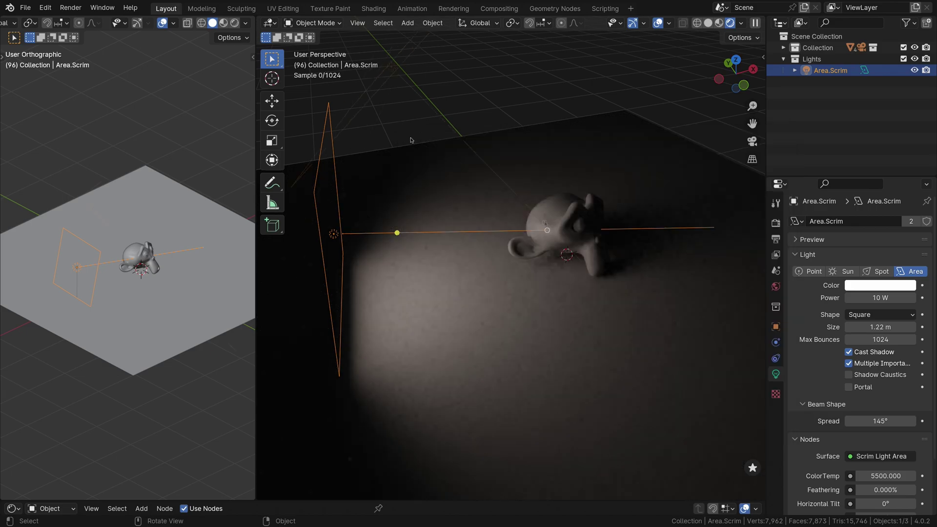
pyautogui.press('Tab')
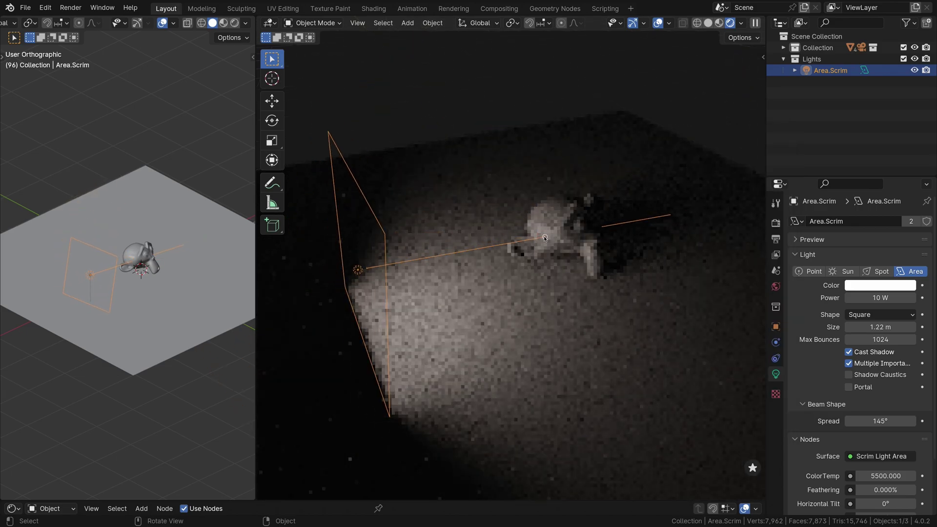
pyautogui.moveTo(543, 238)
pyautogui.mouseDown()
pyautogui.moveTo(540, 220)
pyautogui.moveTo(541, 236)
pyautogui.moveTo(530, 236)
pyautogui.mouseUp()
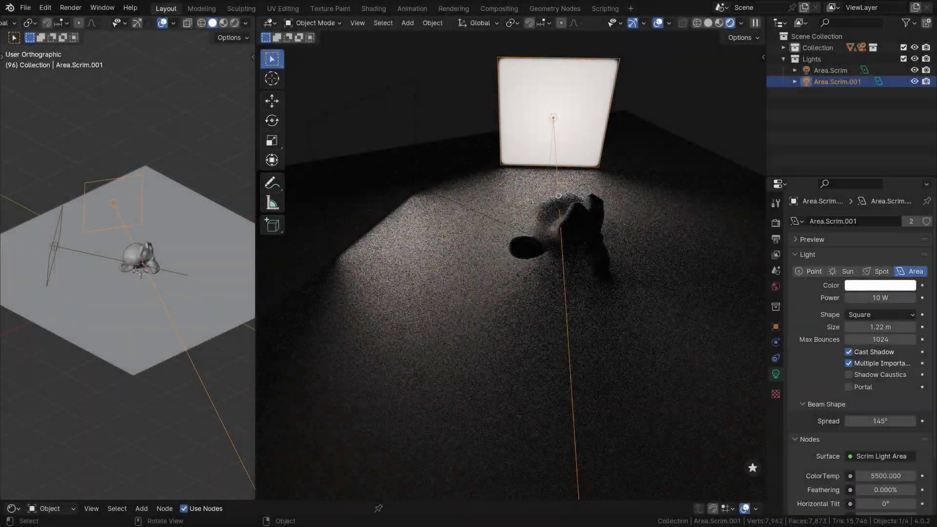
# Step: Confirm the new light placement and switch selection between Area.Scrim and Area.Scrim.001
pyautogui.click(558, 195)
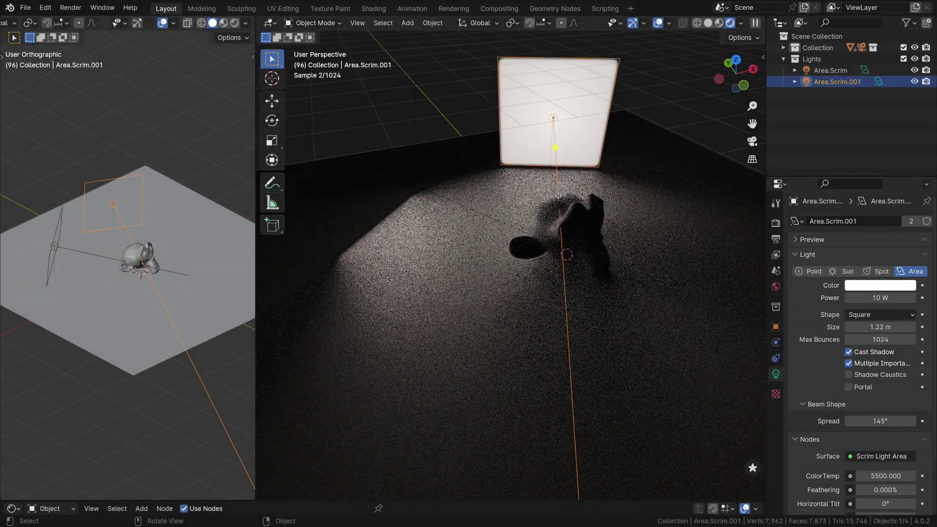
pyautogui.click(394, 86)
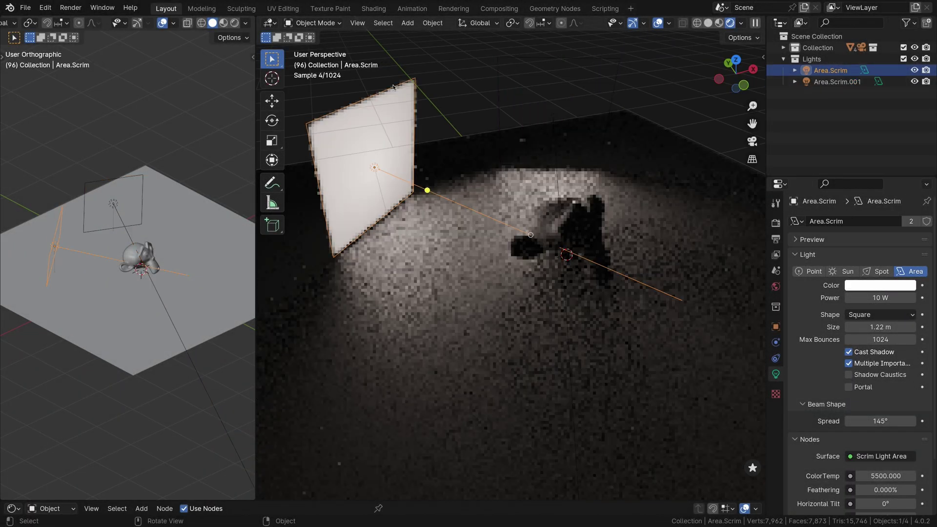
pyautogui.click(498, 100)
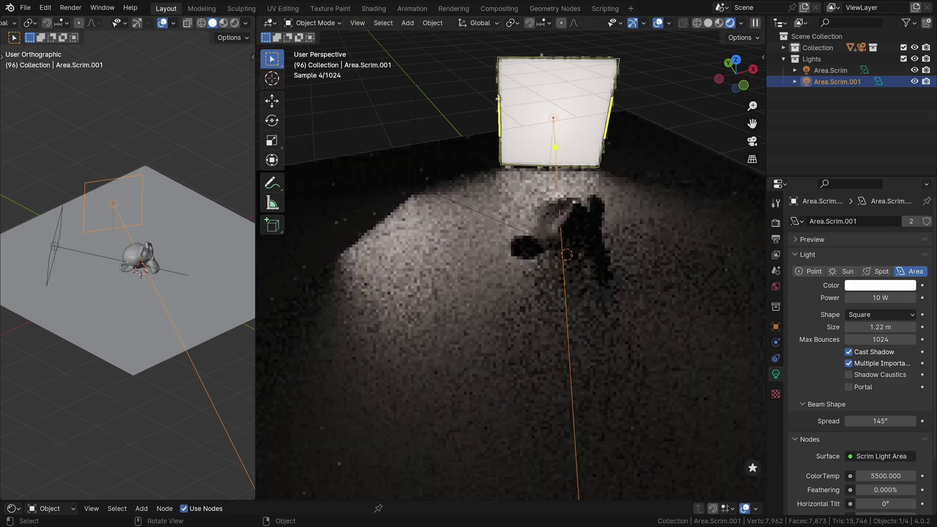
pyautogui.click(414, 95)
# Step: Review the Light Wrangler add-on preferences from the Light Operations menu
pyautogui.rightClick(413, 100)
pyautogui.moveTo(439, 101)
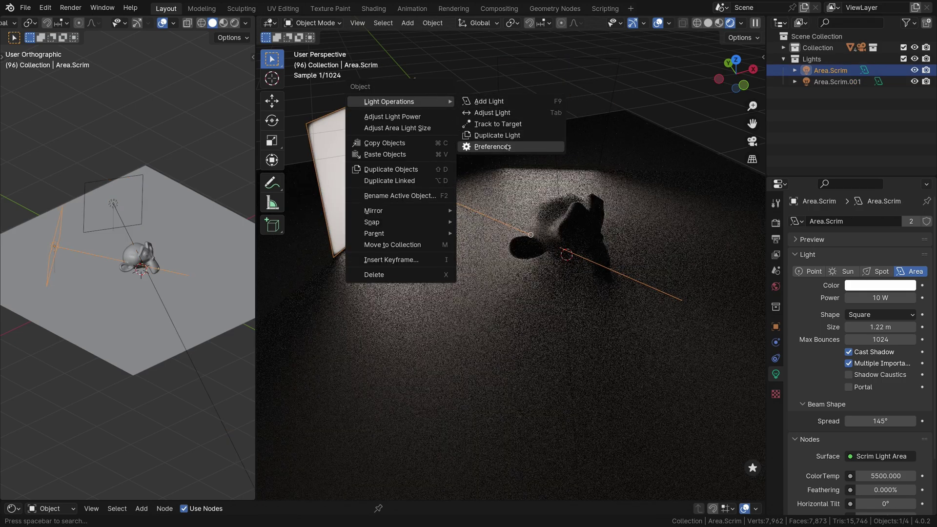
pyautogui.click(492, 146)
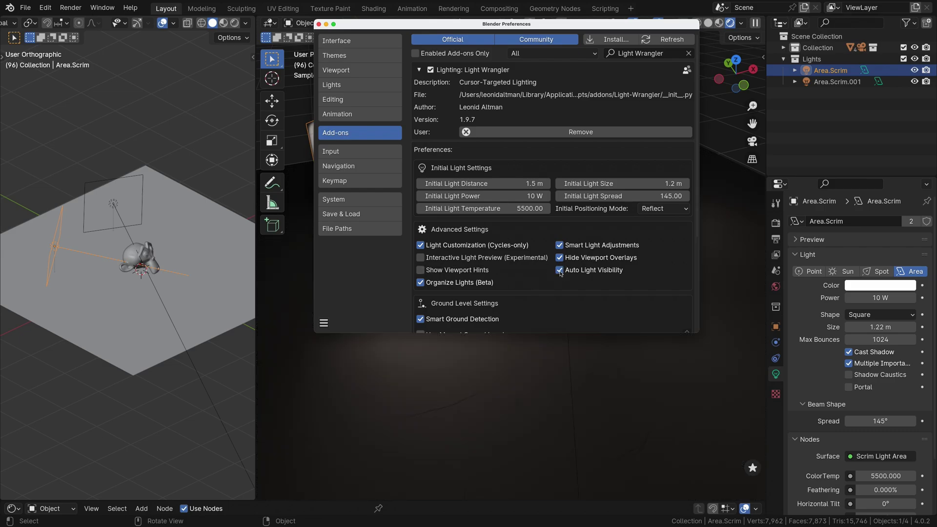
pyautogui.click(318, 24)
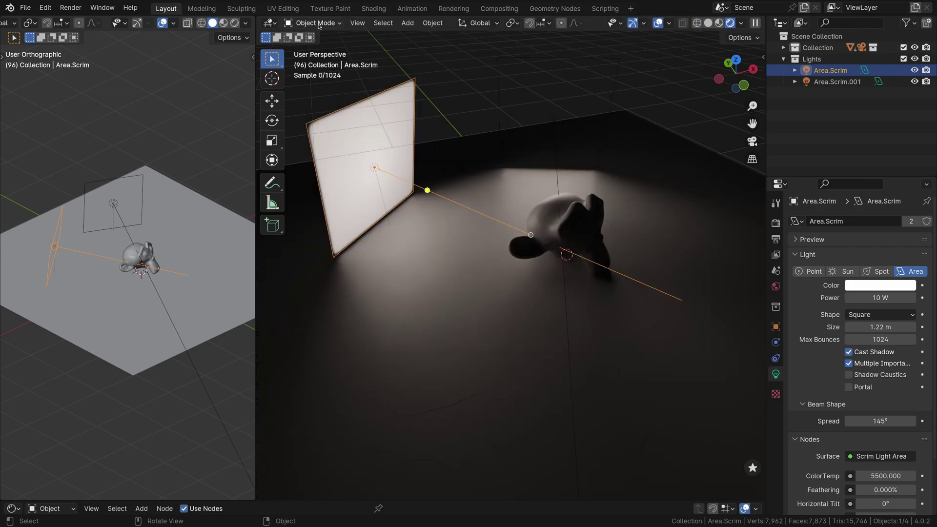
# Step: Alternate selection between Area.Scrim.001 and Area.Scrim so only the selected light's panel shows
pyautogui.click(499, 103)
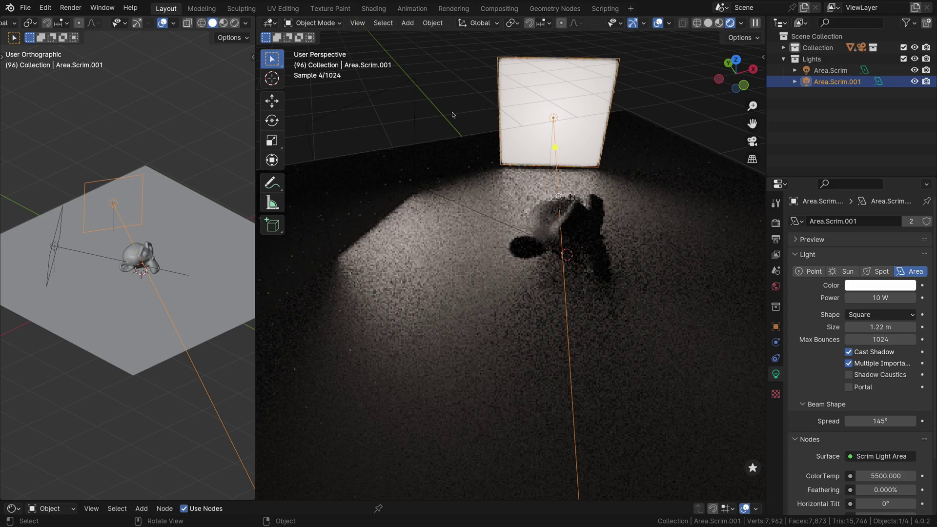
pyautogui.click(413, 118)
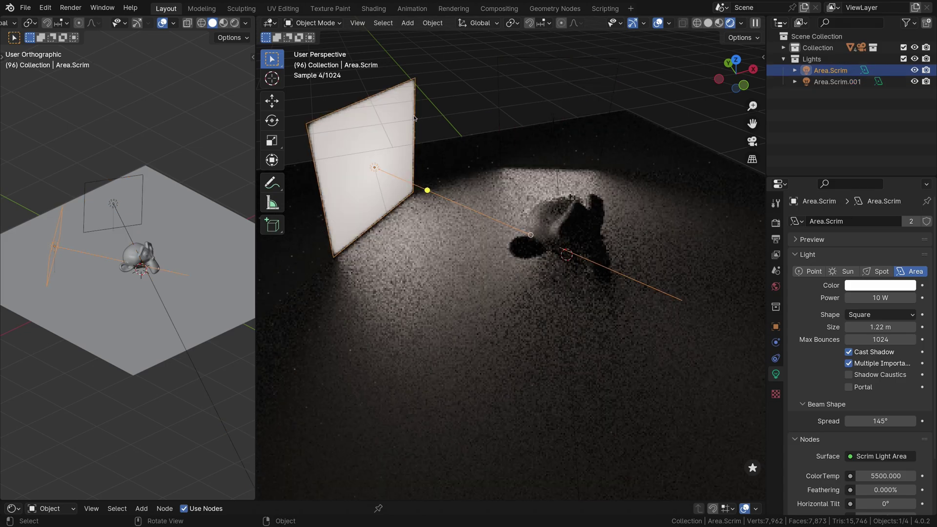
pyautogui.click(496, 111)
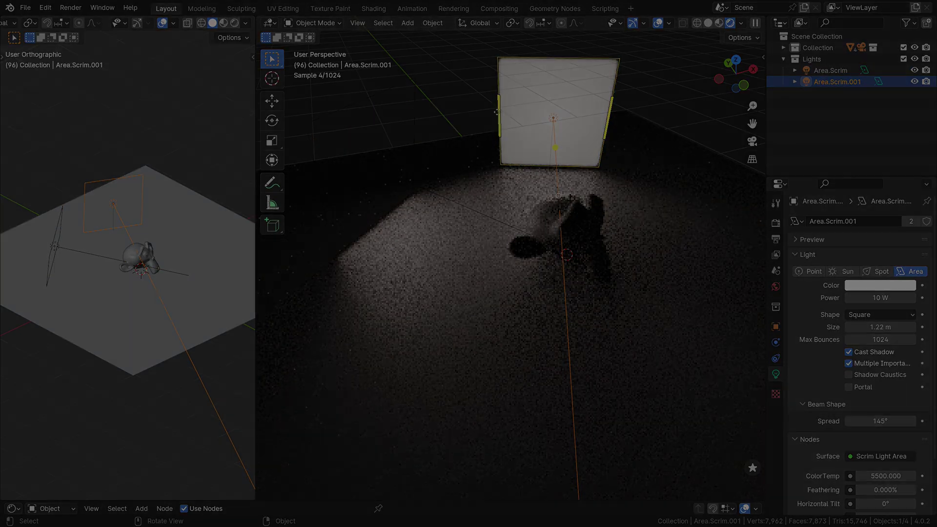
pyautogui.rightClick(443, 110)
# Step: Enable Hide Viewport Overlays in the Light Wrangler preferences
pyautogui.moveTo(444, 111)
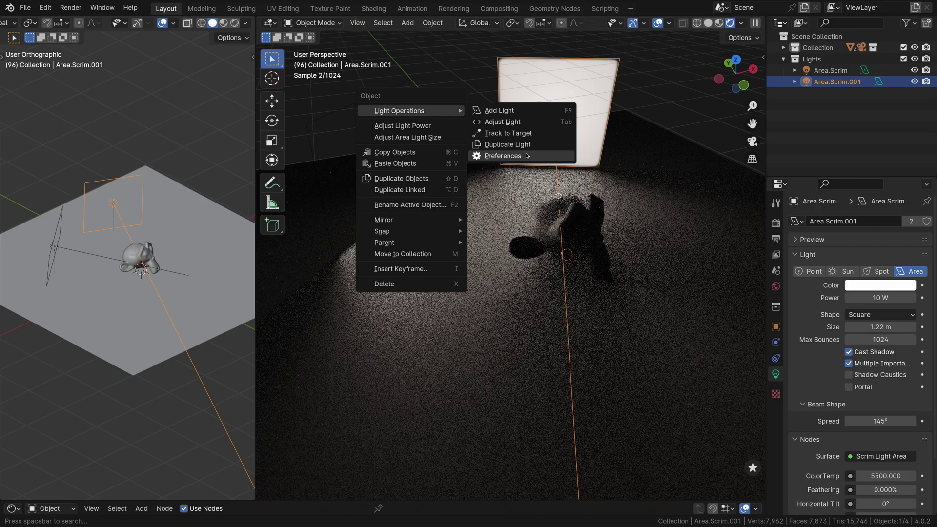
pyautogui.click(503, 155)
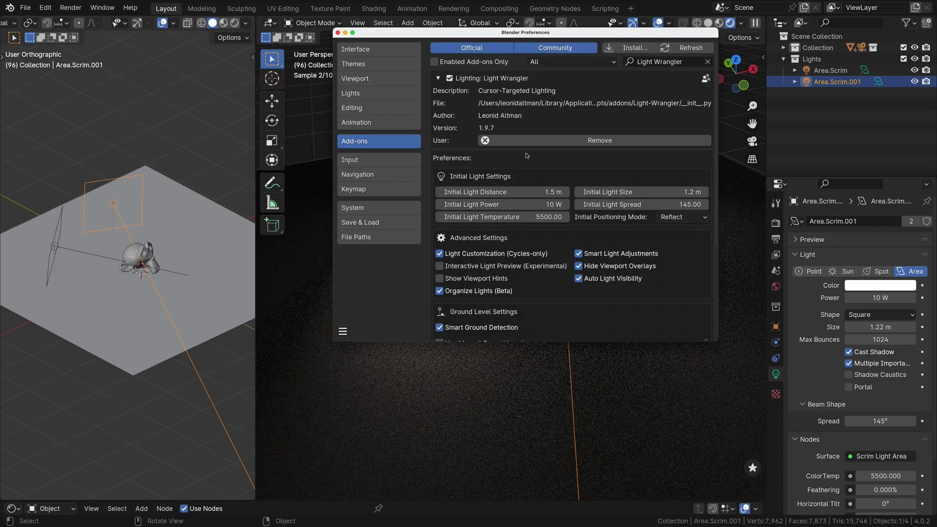
pyautogui.click(578, 267)
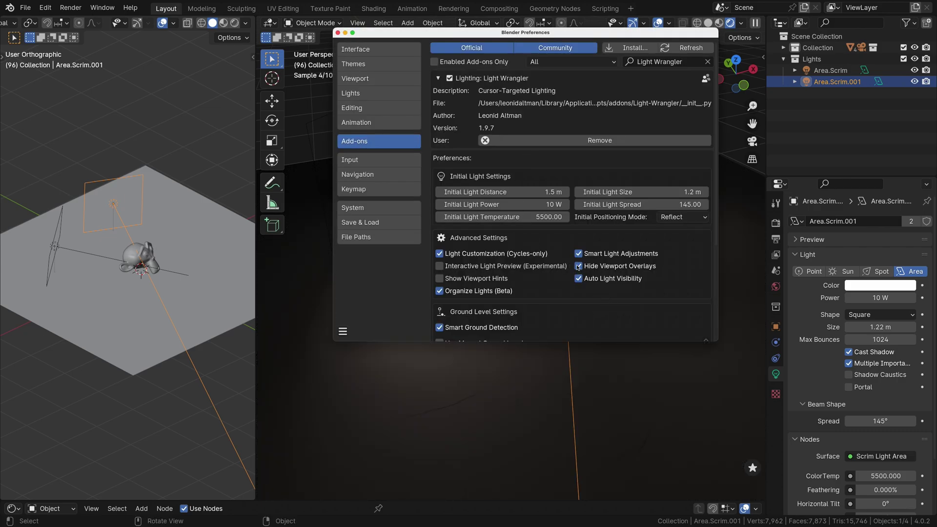
pyautogui.click(337, 32)
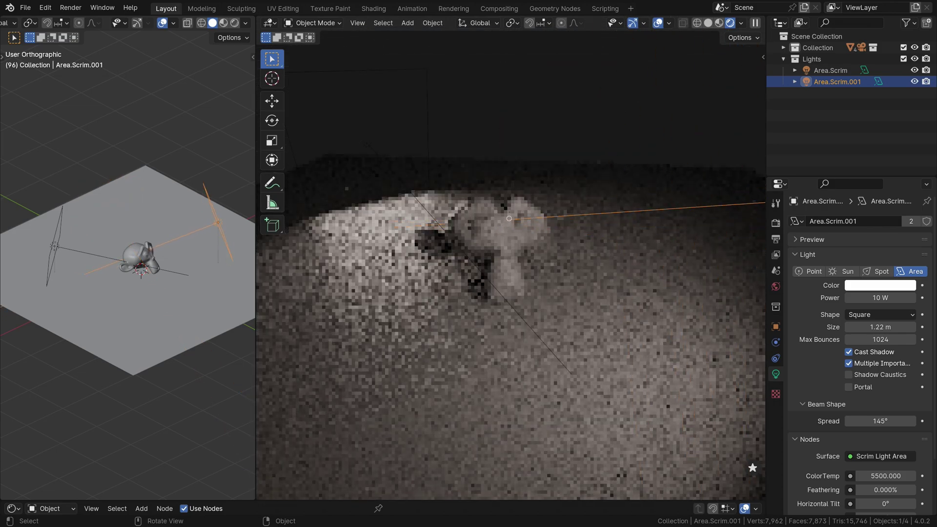
# Step: Aim Area.Scrim.001 with Adjust Light to backlight the monkey from above
pyautogui.click(503, 201)
pyautogui.press('Tab')
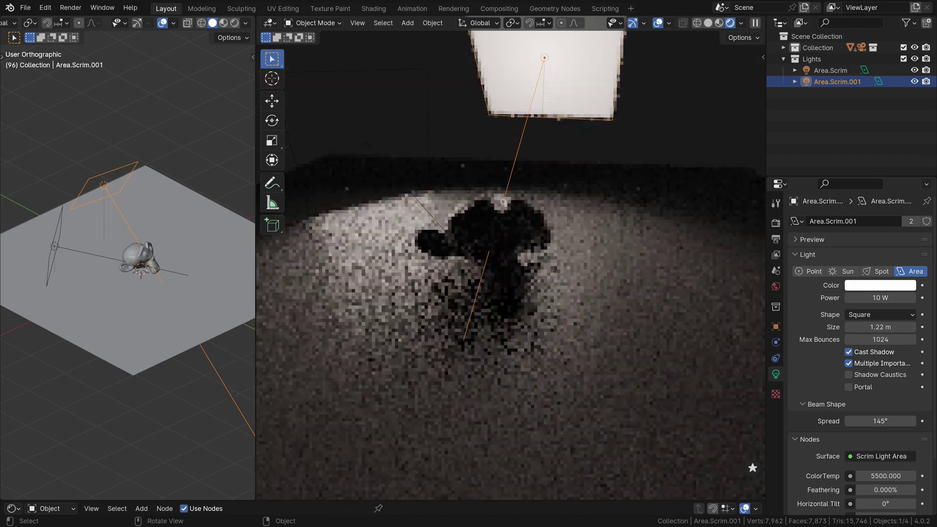
pyautogui.moveTo(503, 201); pyautogui.dragTo(503, 201)
# Step: Enable the experimental Interactive Light Preview in the Light Wrangler preferences
pyautogui.click(503, 201)
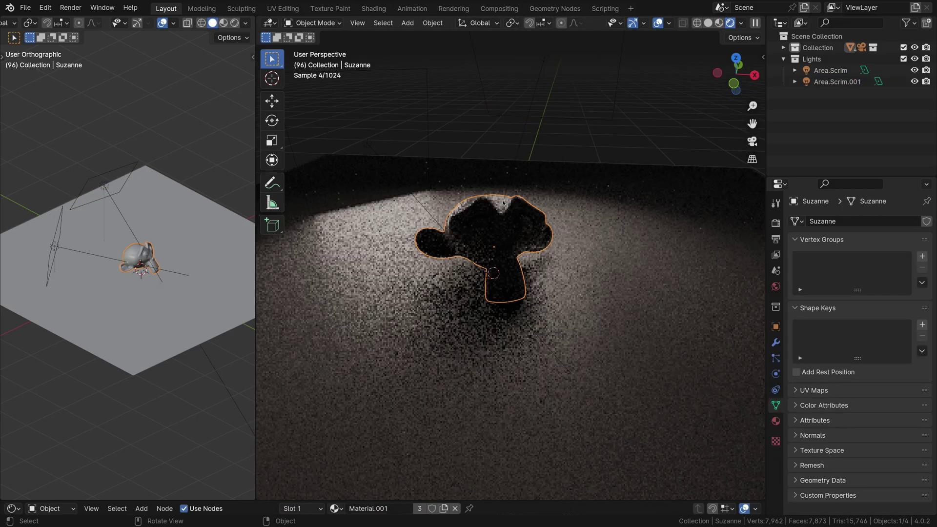
pyautogui.rightClick(493, 178)
pyautogui.moveTo(493, 178)
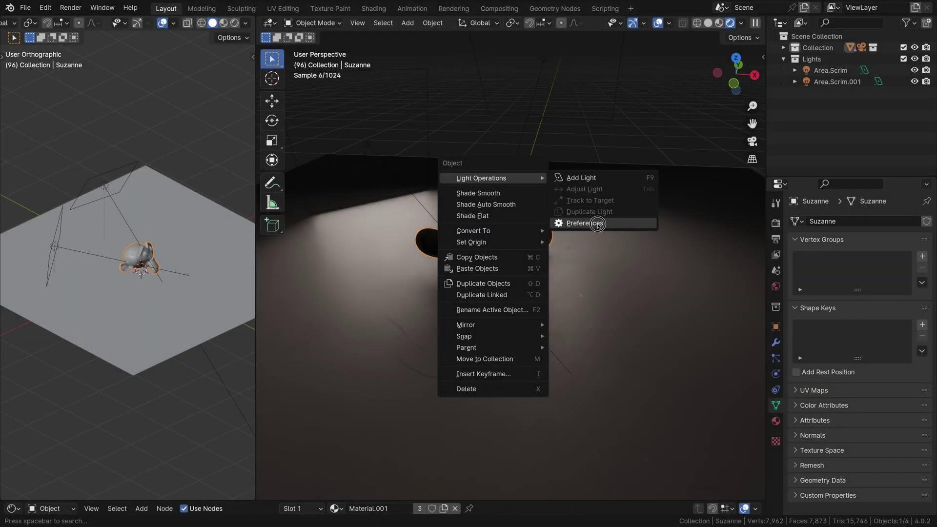
pyautogui.click(597, 224)
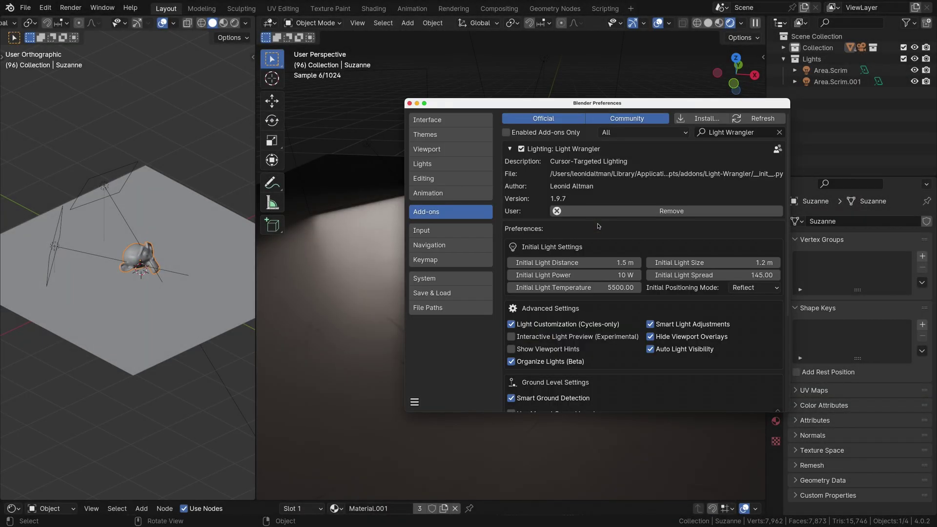
pyautogui.scroll(-2, 625, 317)
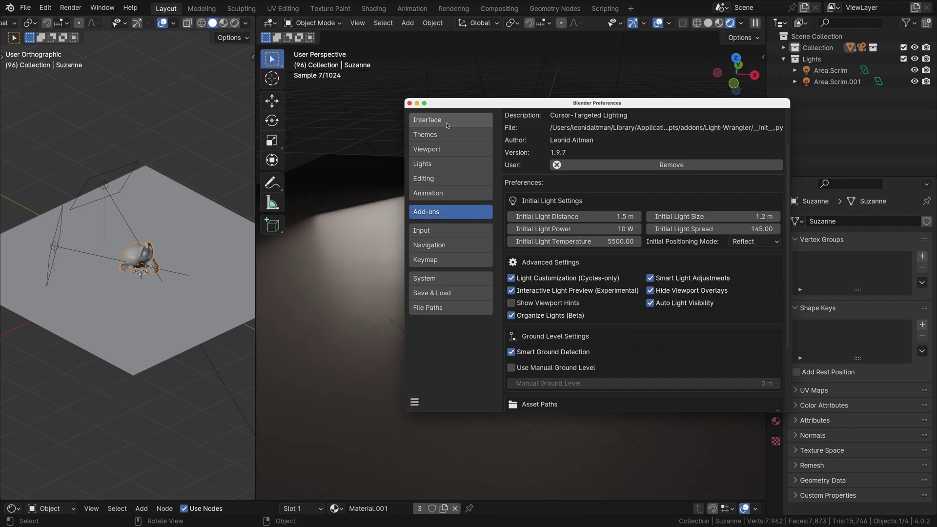
pyautogui.click(409, 104)
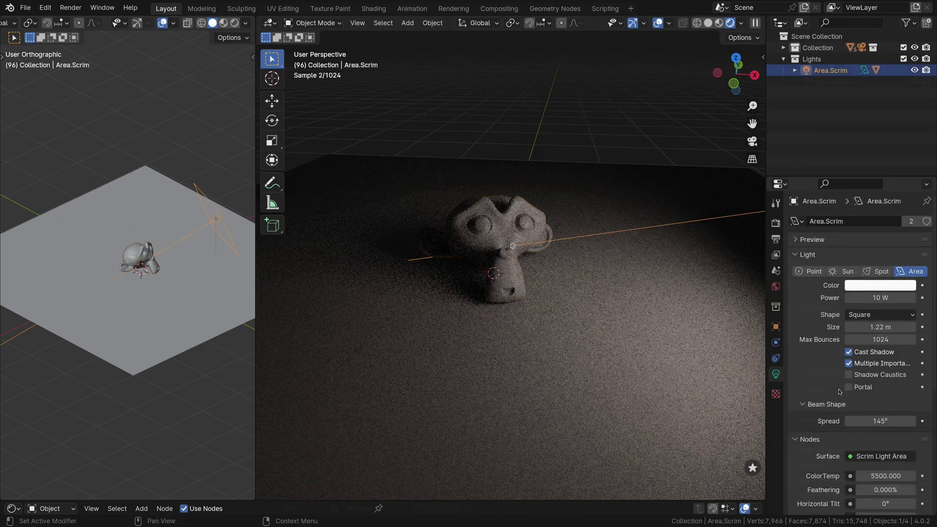
# Step: Tilt the scrim horizontally to 57.3° and begin entering a new colour temperature
pyautogui.scroll(-8, 839, 391)
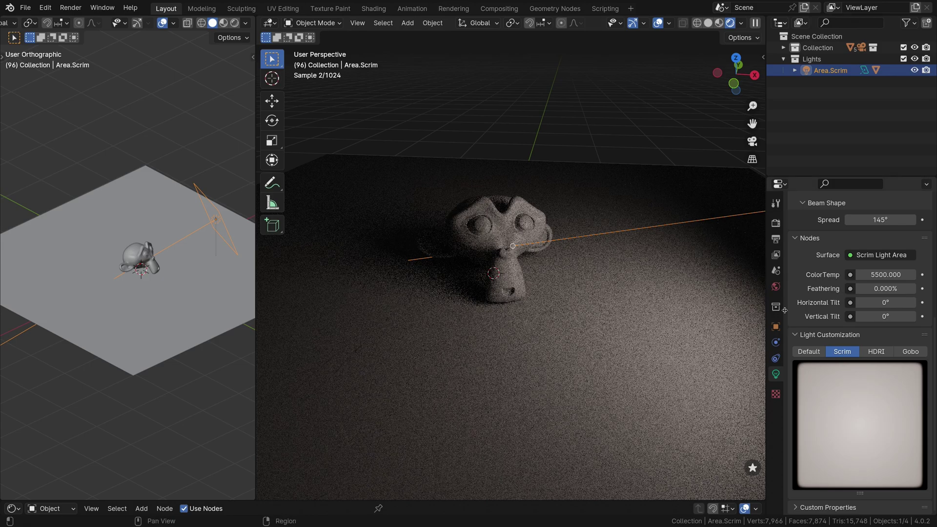
pyautogui.moveTo(876, 304); pyautogui.dragTo(905, 304)
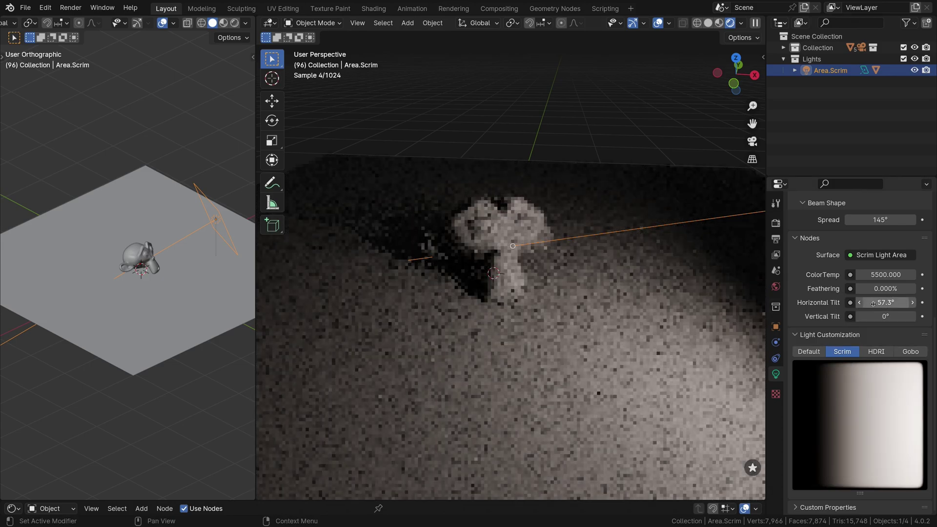
pyautogui.write('3')
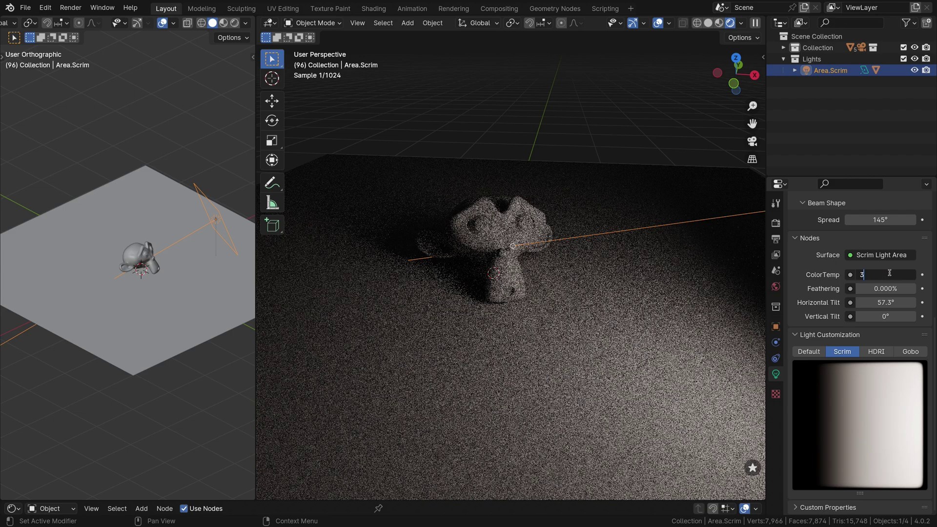
pyautogui.write('20')
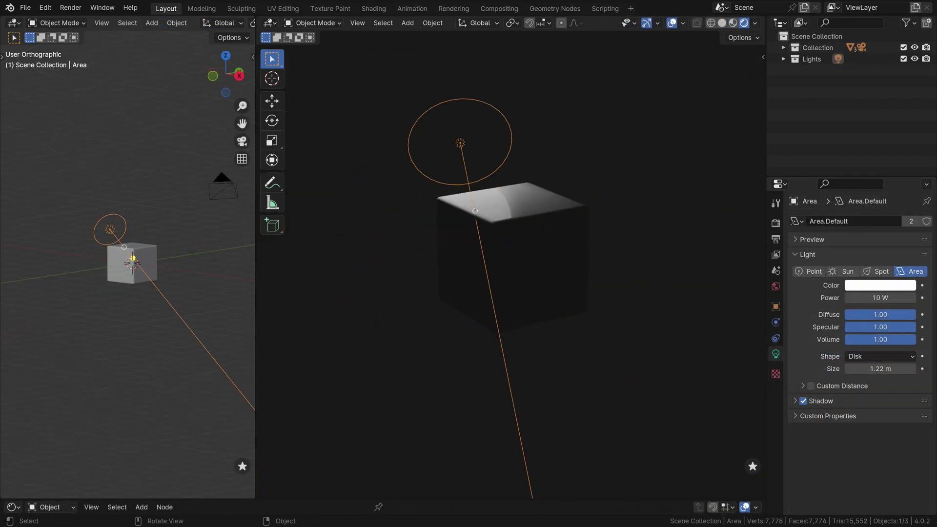
pyautogui.write('r')
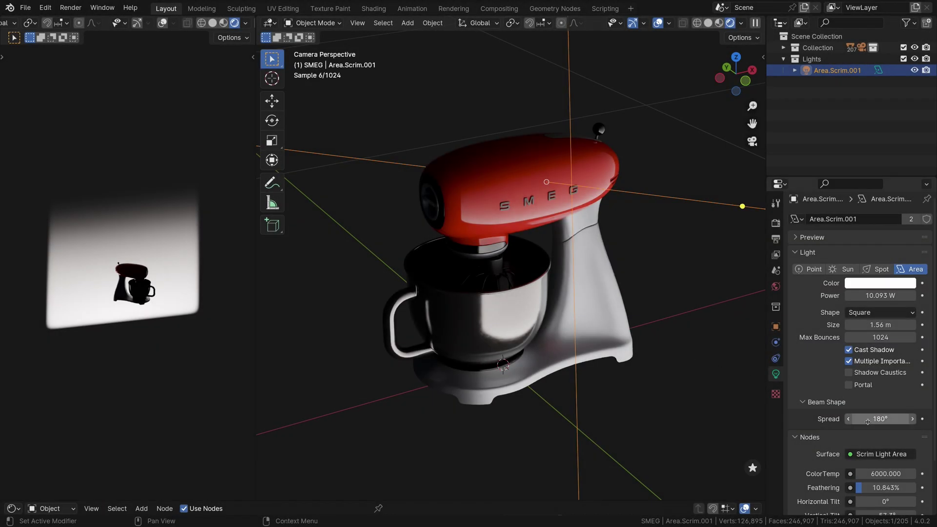
# Step: Scroll the SMEG mixer's scrim light settings to review 180° spread, 6000 colour temperature, feathering and tilt
pyautogui.scroll(-3, 866, 421)
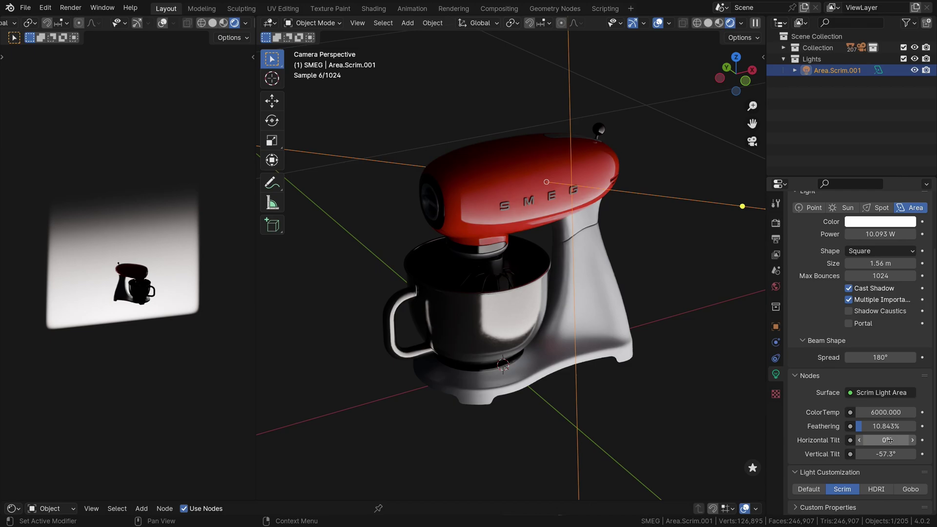